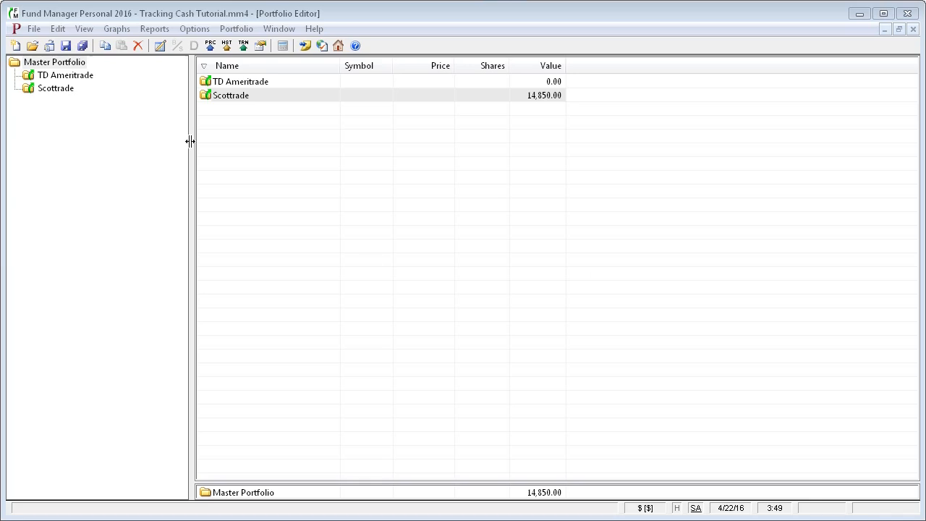
Open the transaction register of the Cash - TD Ameritrade investment in the TD Ameritrade sub-portfolio
left_click(77, 78)
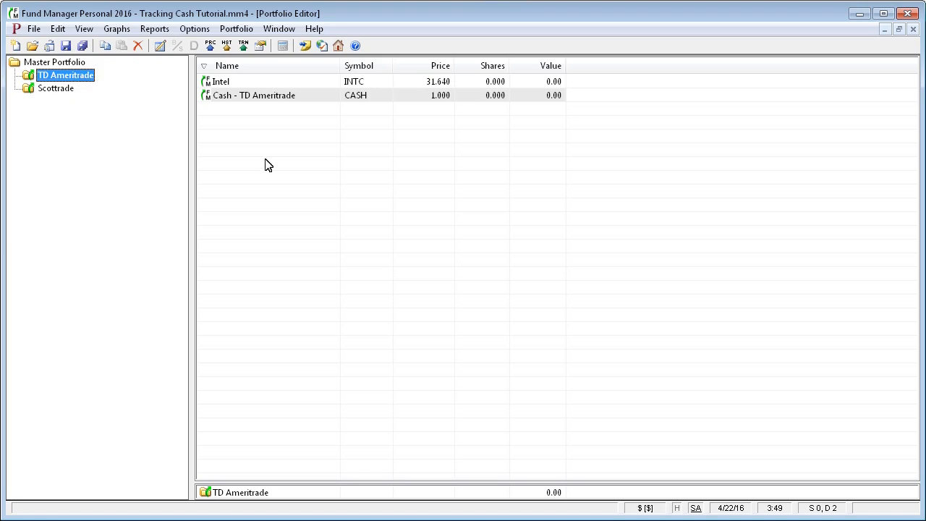
left_click(238, 103)
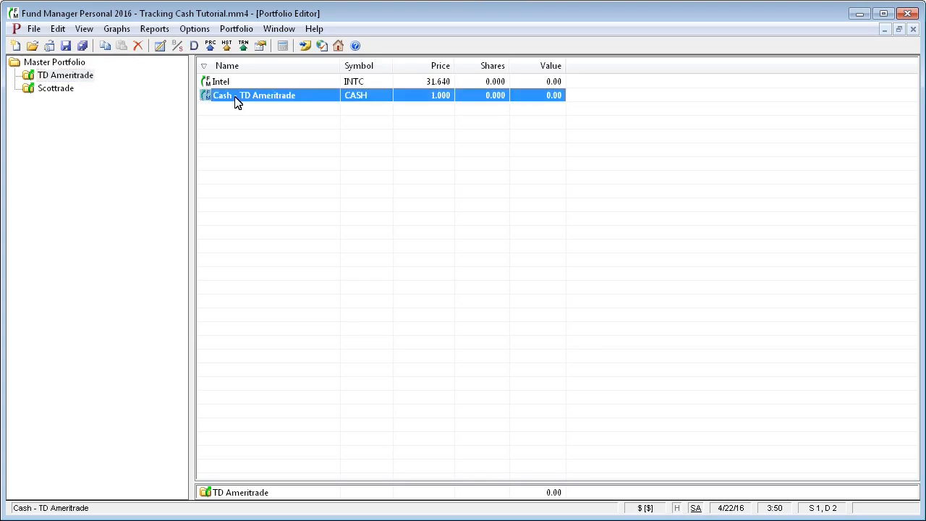
double_click(238, 103)
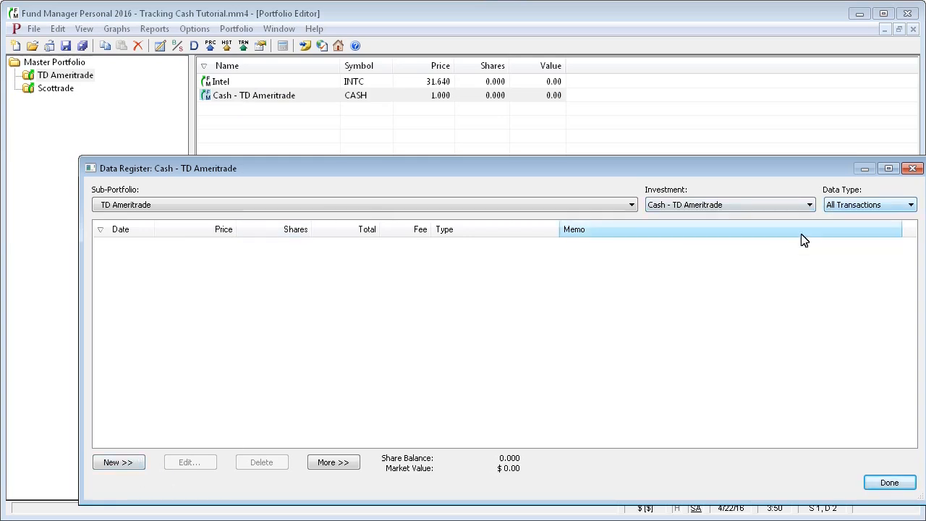
Record a buy transaction for the cash account dated 1/1/2016 with a value of 10000 and the memo "opening deposit"
left_click(122, 468)
left_click(129, 480)
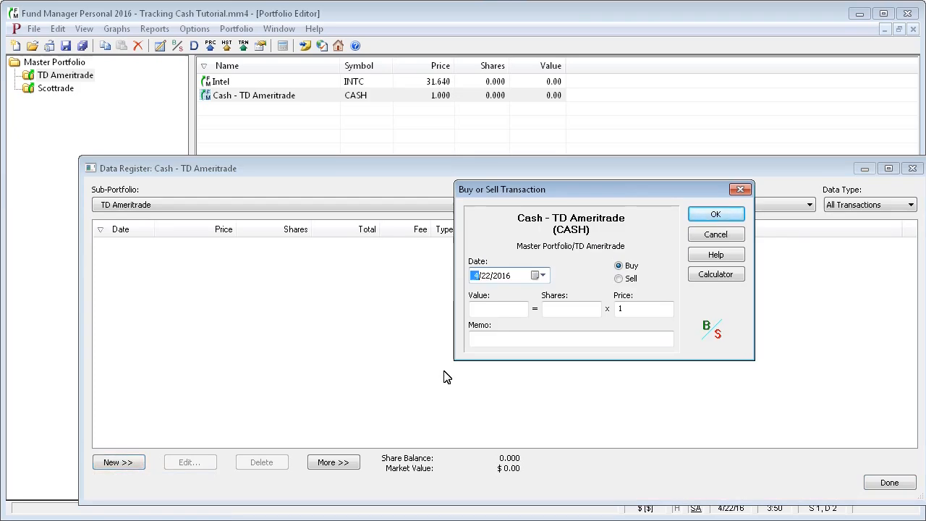
type("1/1")
left_click(498, 309)
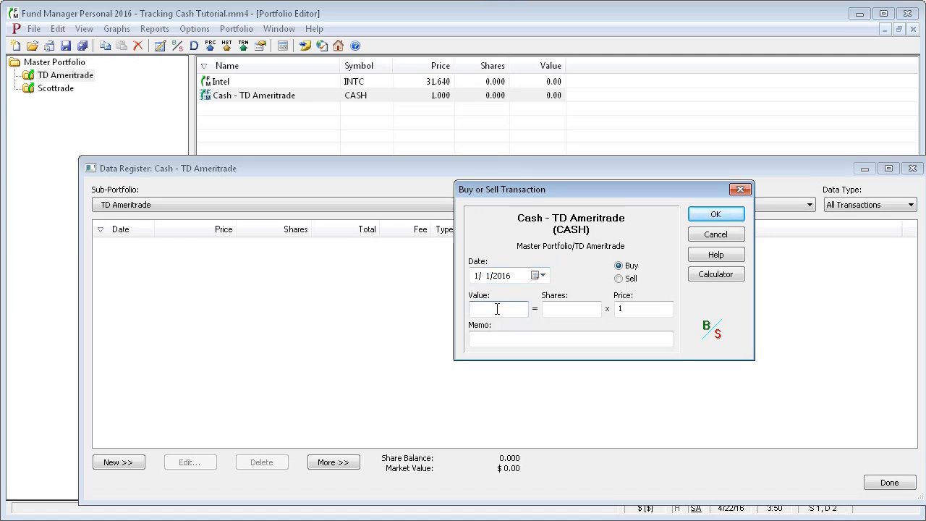
type("10000")
key("Tab")
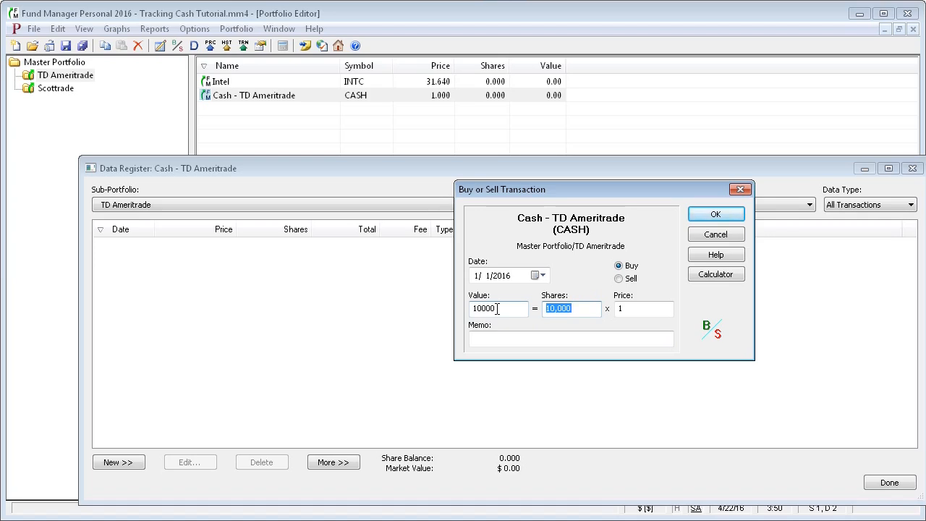
left_click(494, 340)
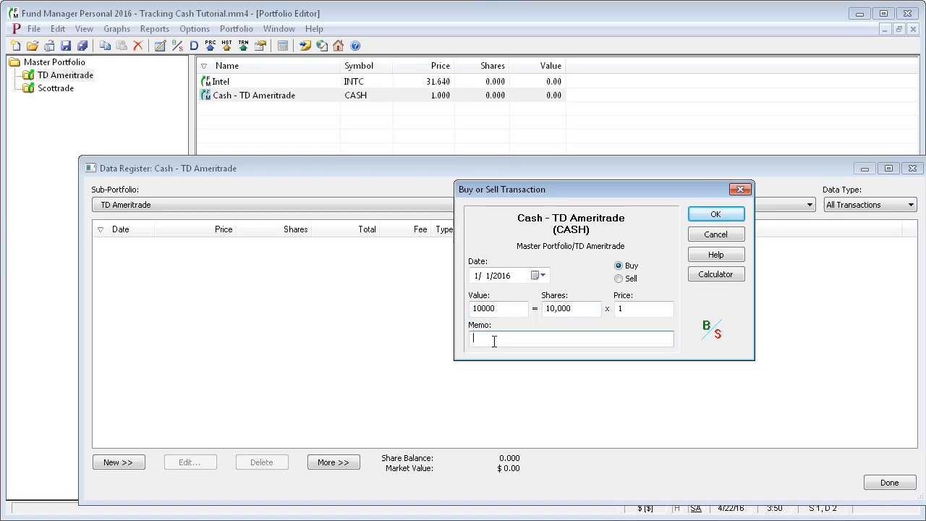
type("opening deposit")
left_click(710, 215)
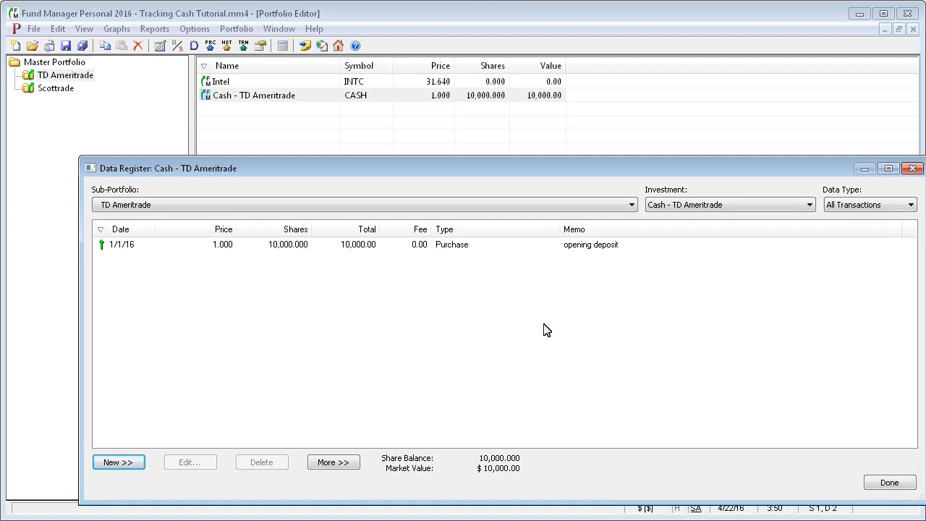
Record a reinvested Interest Income distribution of 0.50 for the period ending 2/29/2016 in the cash account, and close its register
left_click(129, 464)
left_click(141, 520)
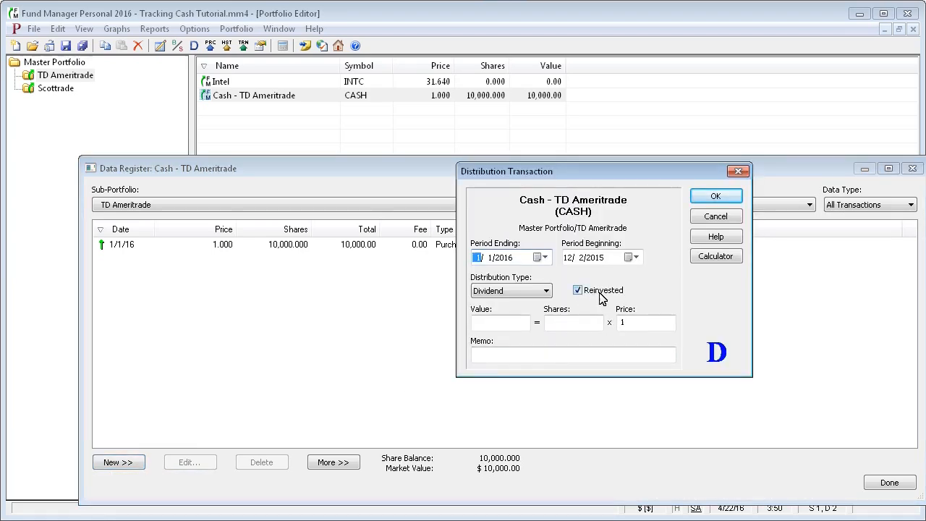
left_click(546, 292)
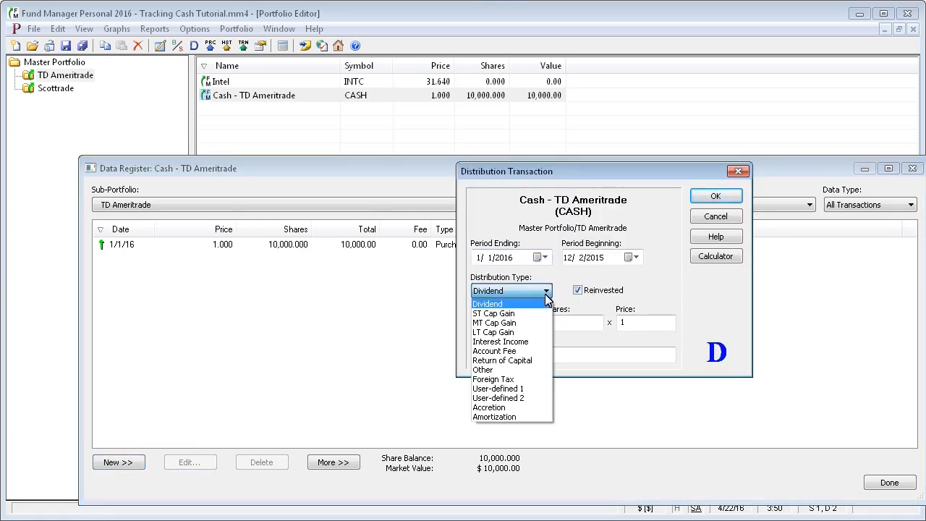
left_click(526, 341)
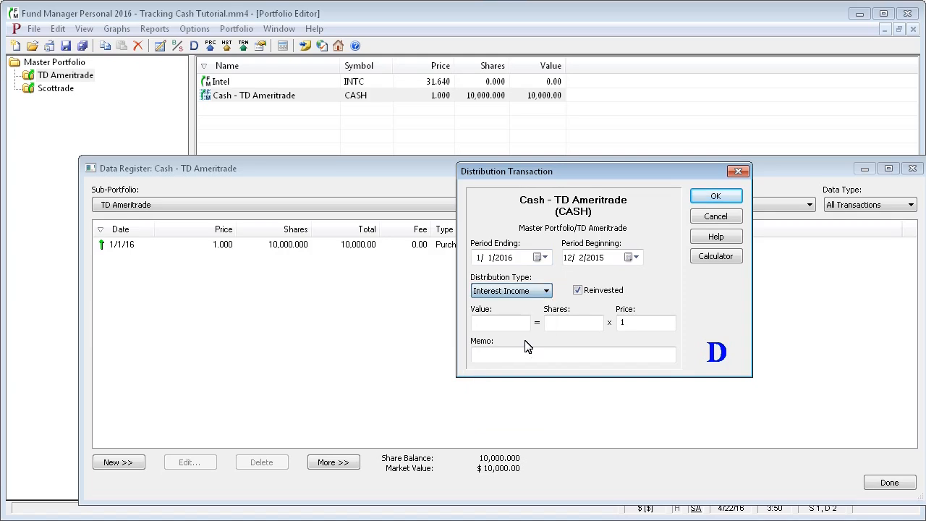
left_click(477, 260)
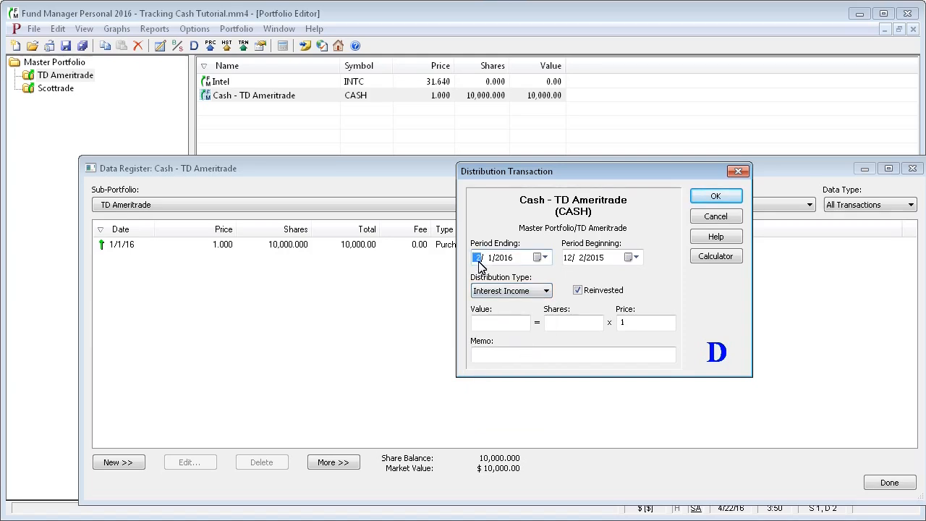
type("2/29")
key("Tab")
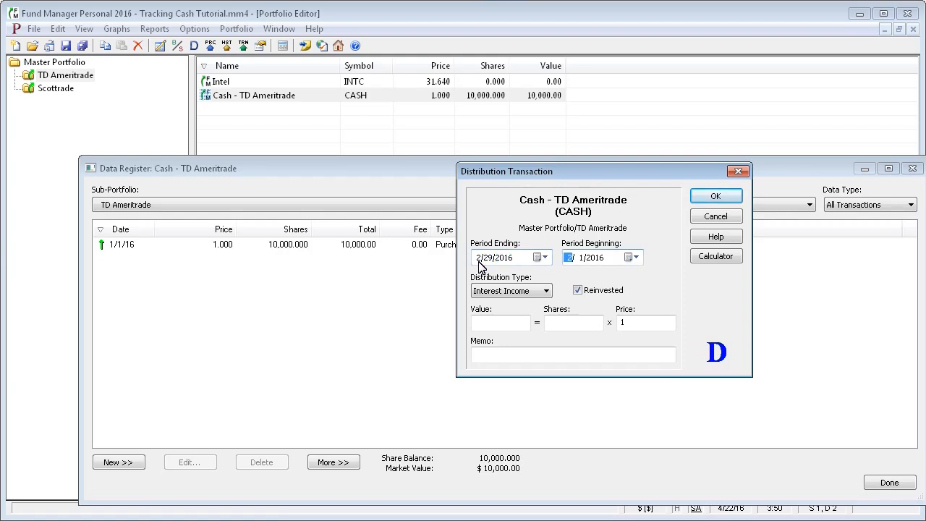
left_click(500, 323)
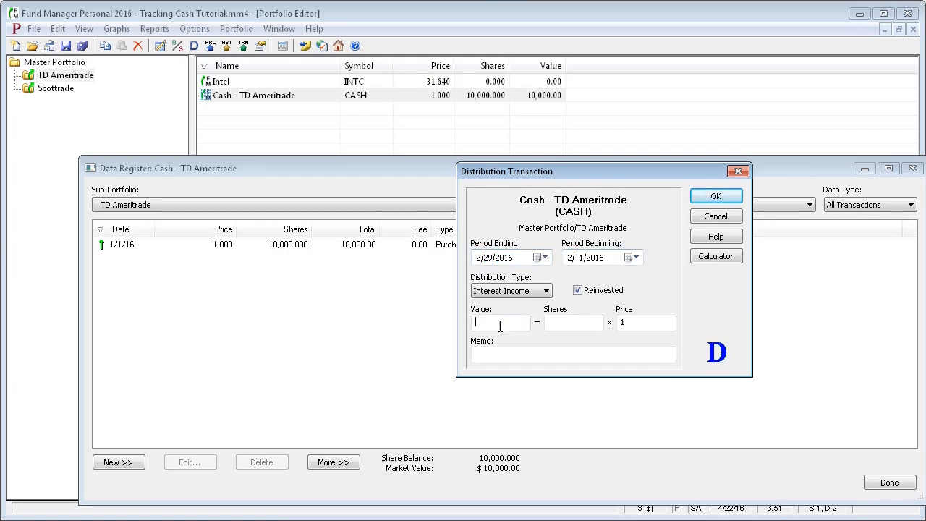
type("0.50")
key("Tab")
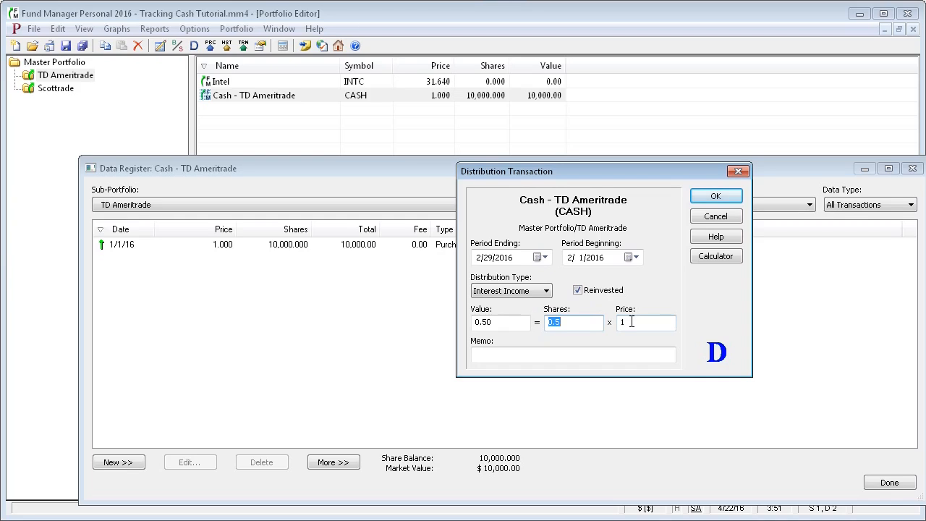
left_click(709, 201)
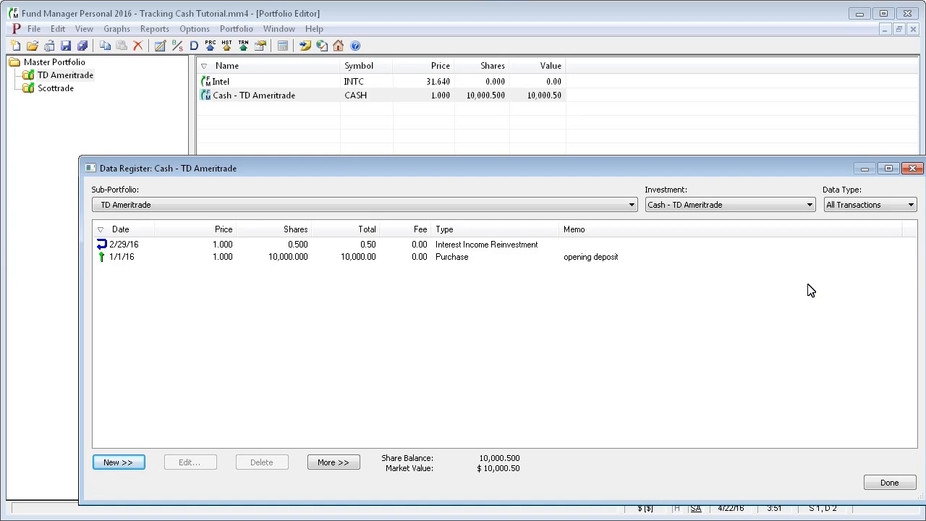
left_click(914, 169)
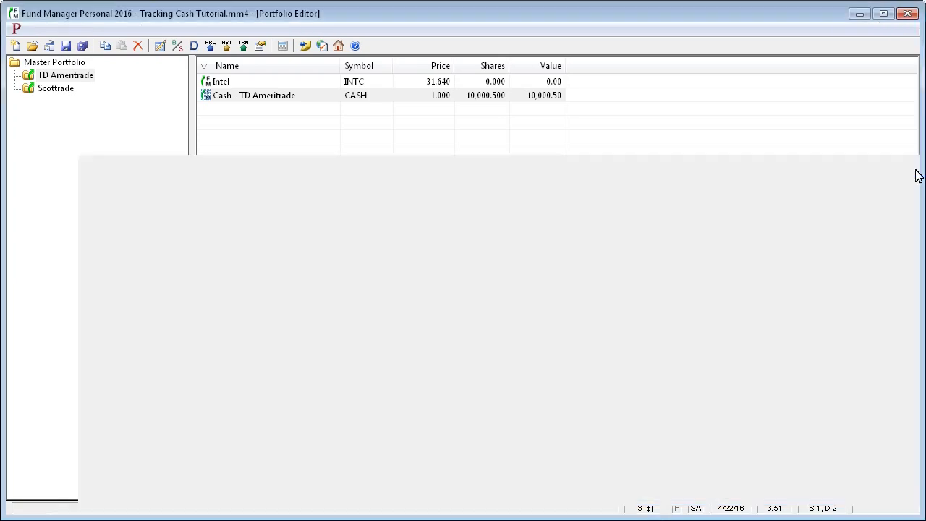
Check the default cash account choices in the TD Ameritrade sub-portfolio's properties, keeping Cash - TD Ameritrade selected
left_click(71, 77)
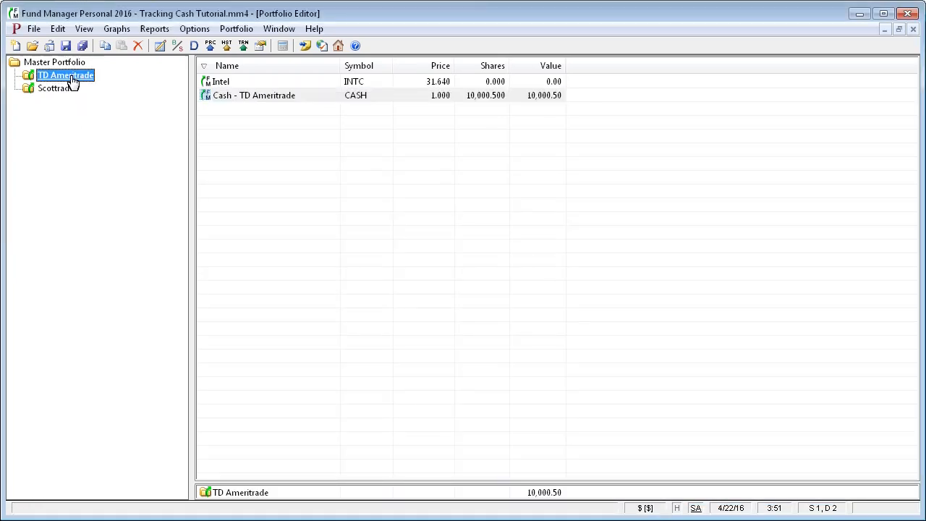
right_click(71, 76)
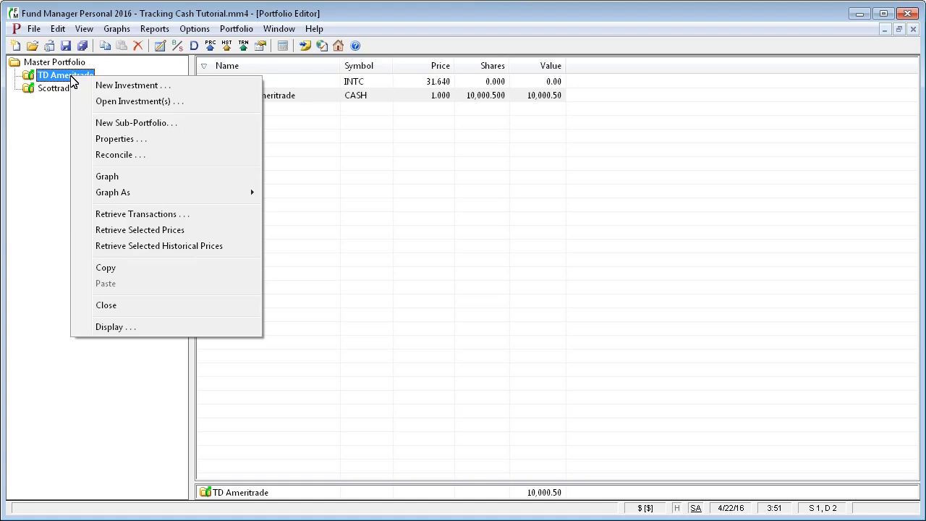
left_click(114, 139)
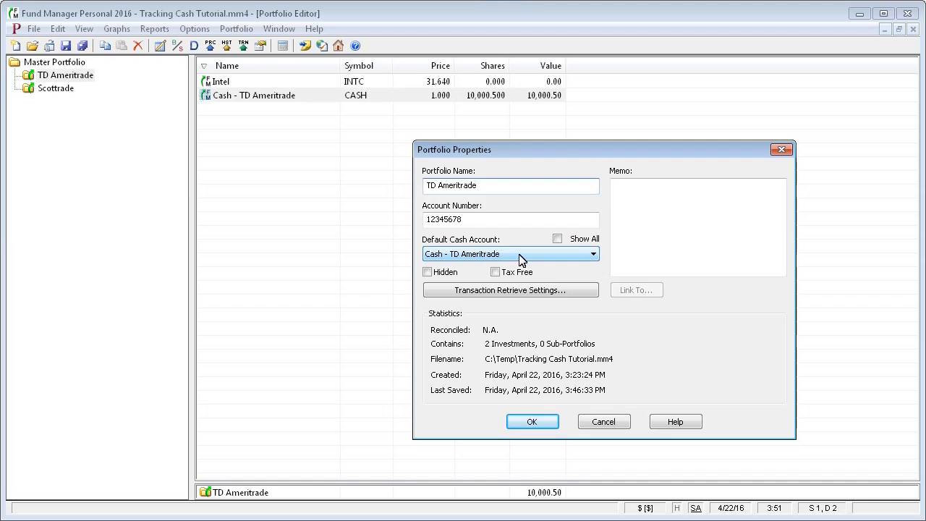
left_click(593, 257)
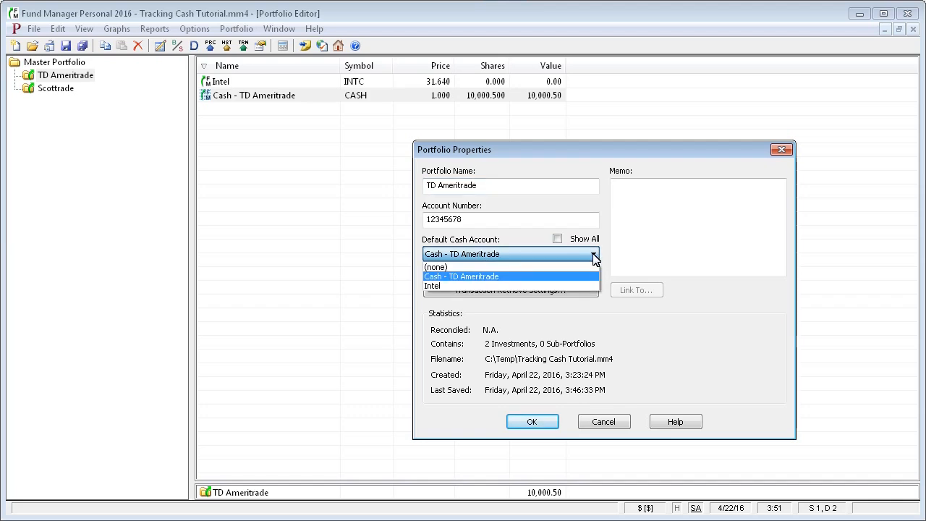
left_click(593, 257)
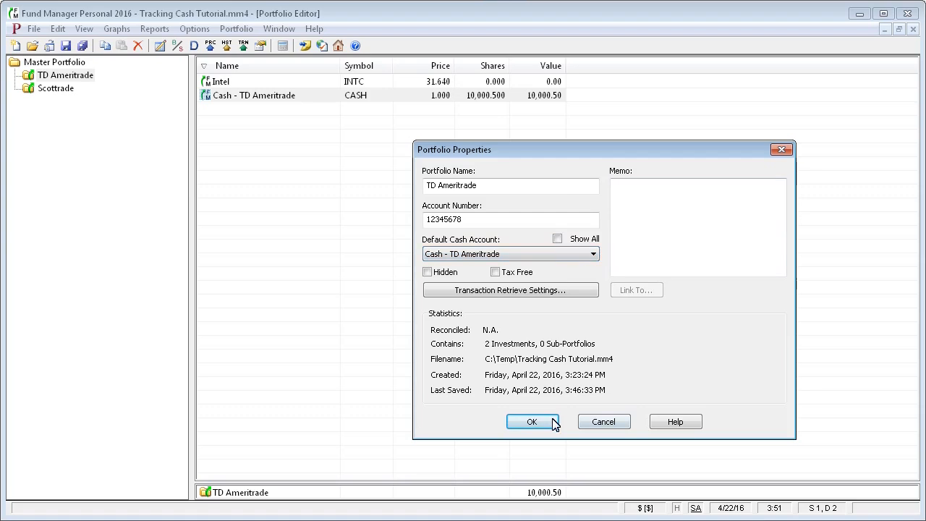
left_click(523, 426)
Start a buy transaction for Intel dated 3/16/2016
left_click(230, 84)
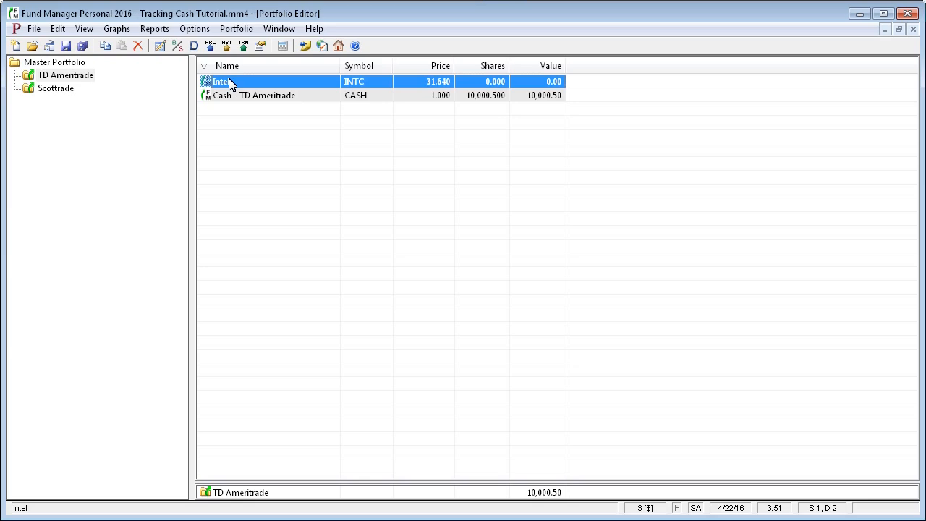
left_click(179, 46)
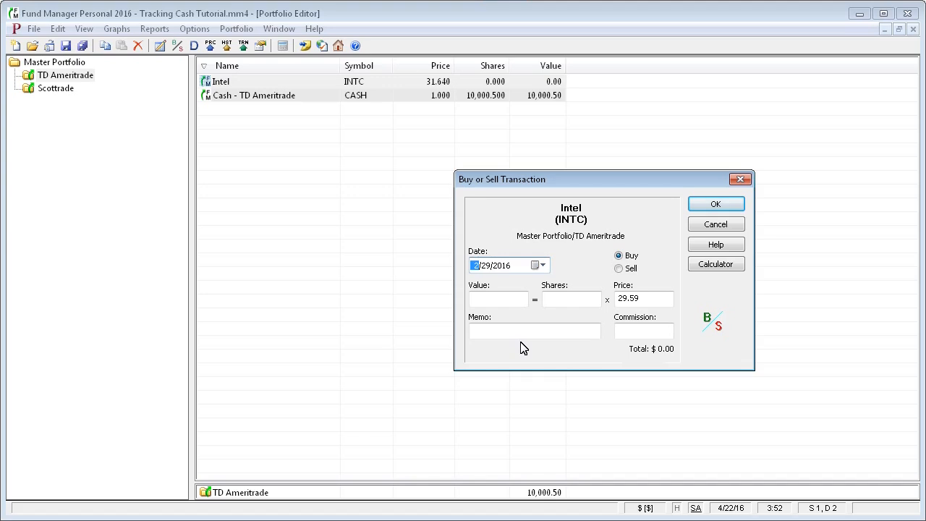
left_click(543, 265)
left_click(622, 286)
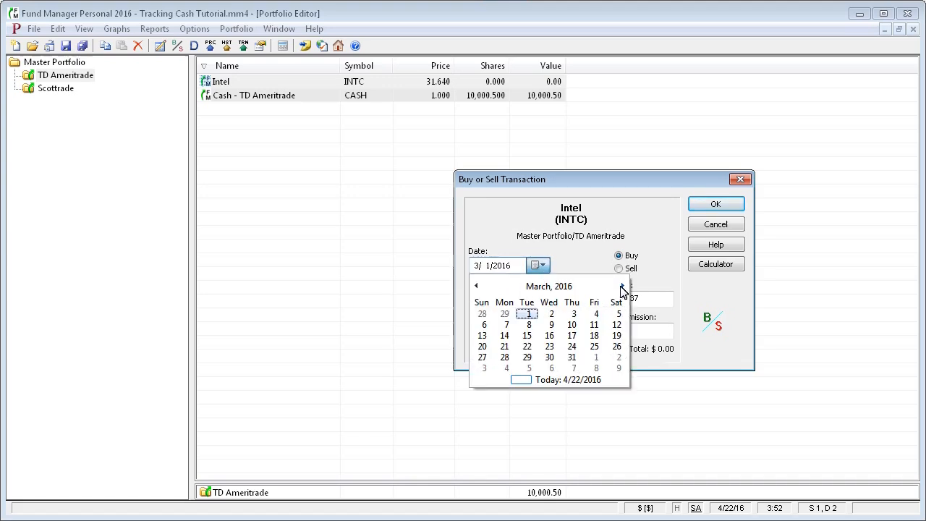
left_click(549, 335)
Record the Intel purchase with a value of 5000, 160 shares and the memo "testing cash"
left_click(506, 297)
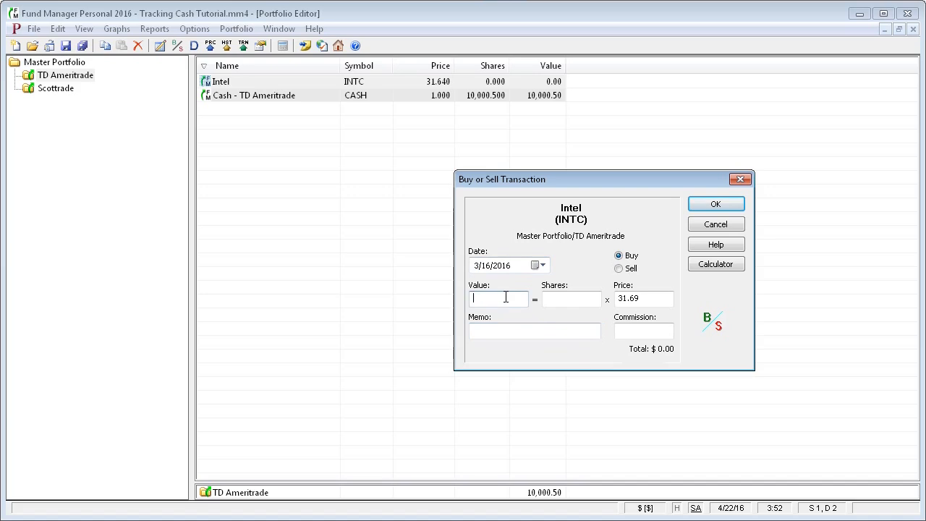
type("5000")
key("Tab")
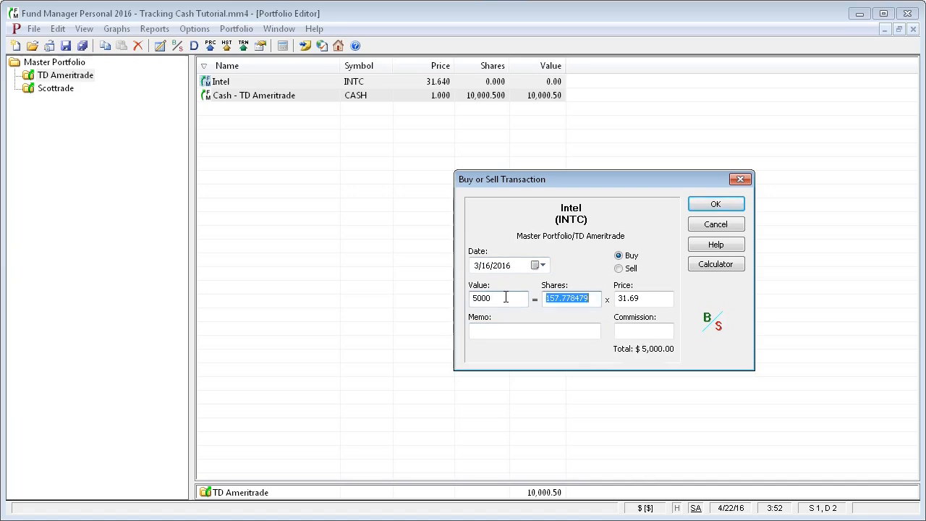
type("160")
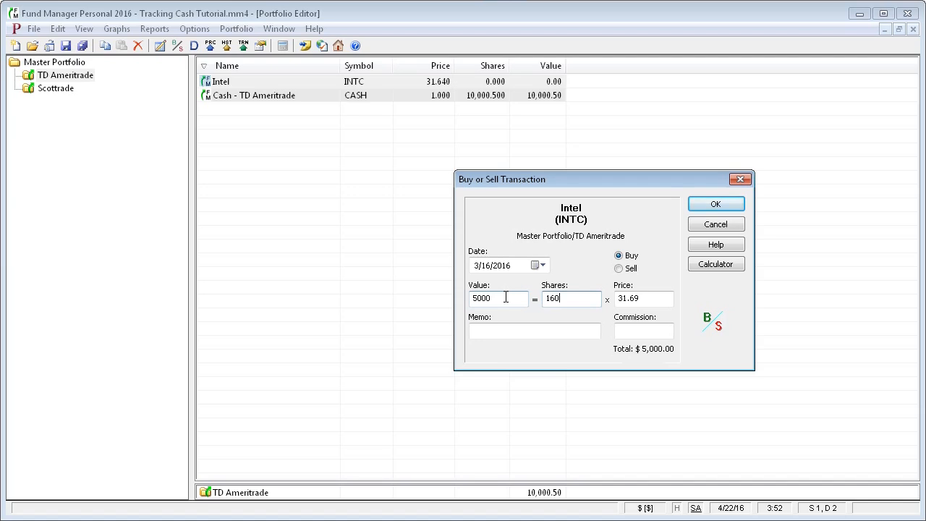
key("Tab")
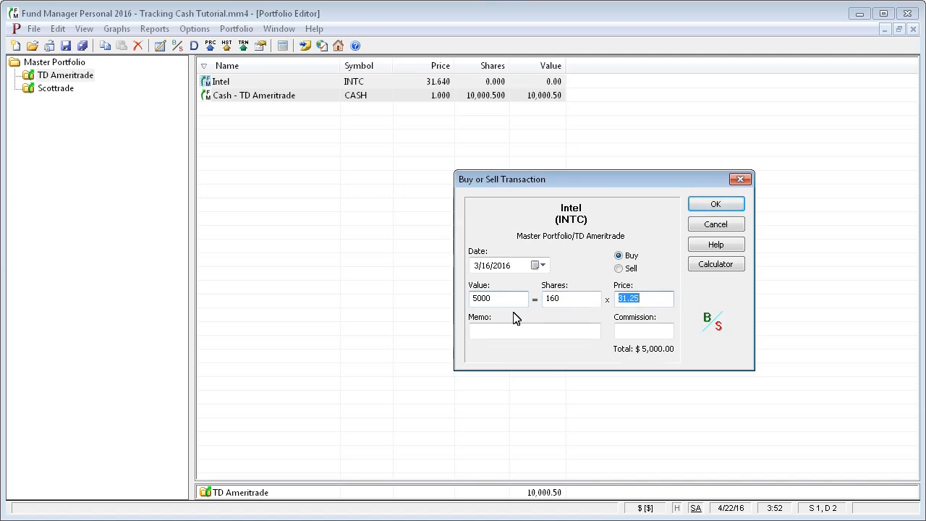
left_click(532, 331)
type("testing cash")
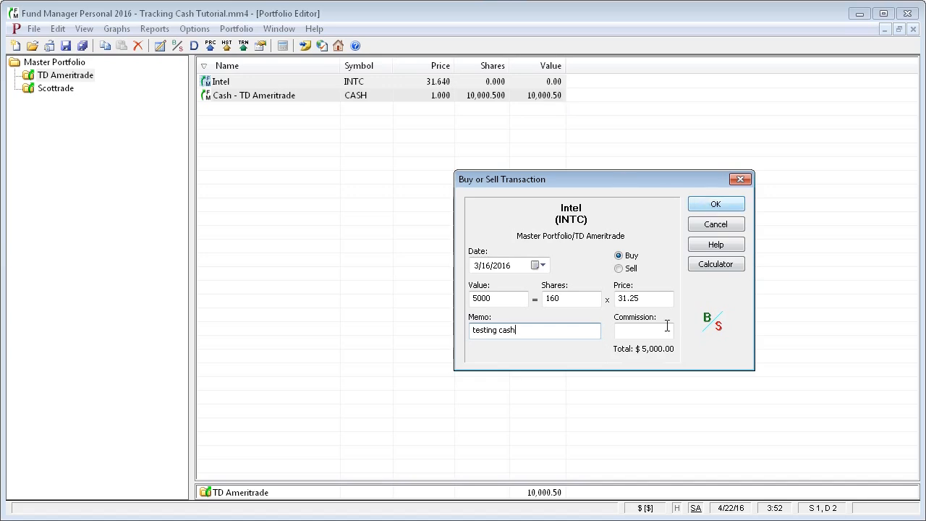
left_click(728, 207)
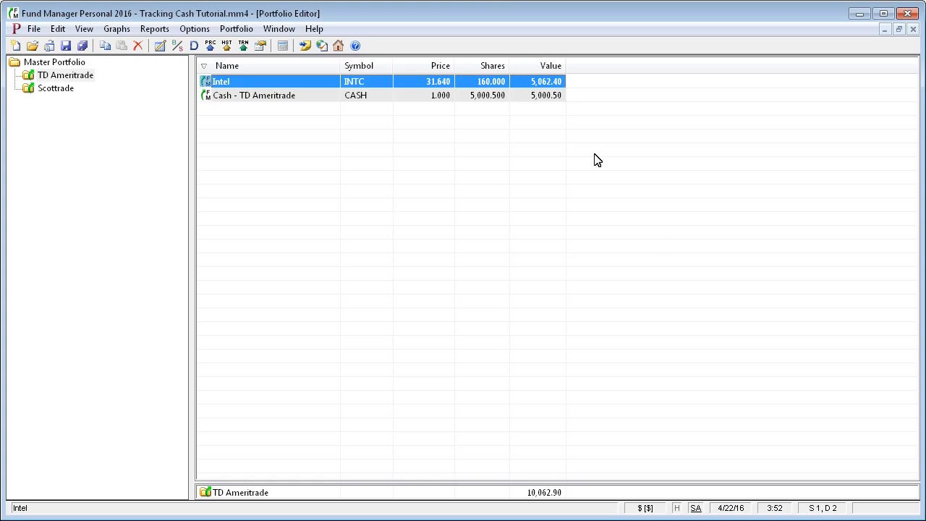
Examine the 3/16/16 entry for the Intel purchase in the Cash - TD Ameritrade register, and close the register
double_click(332, 98)
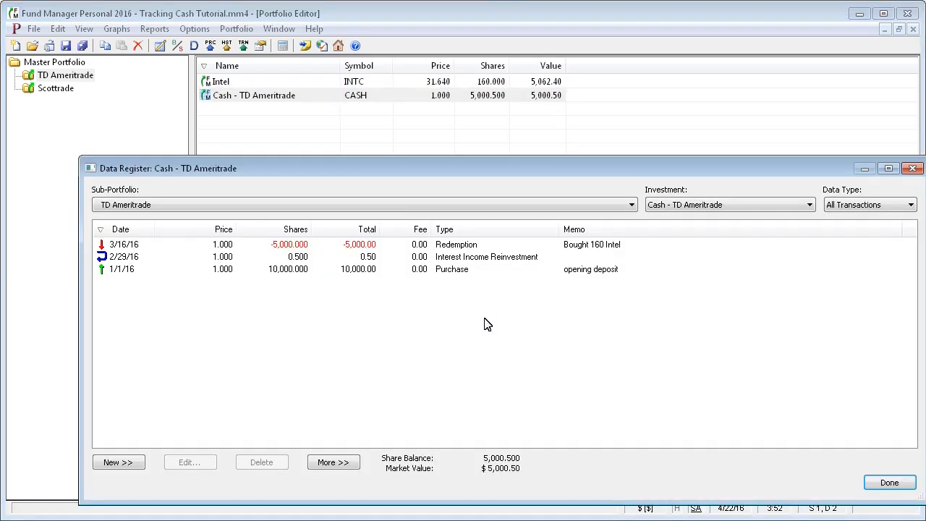
left_click(293, 246)
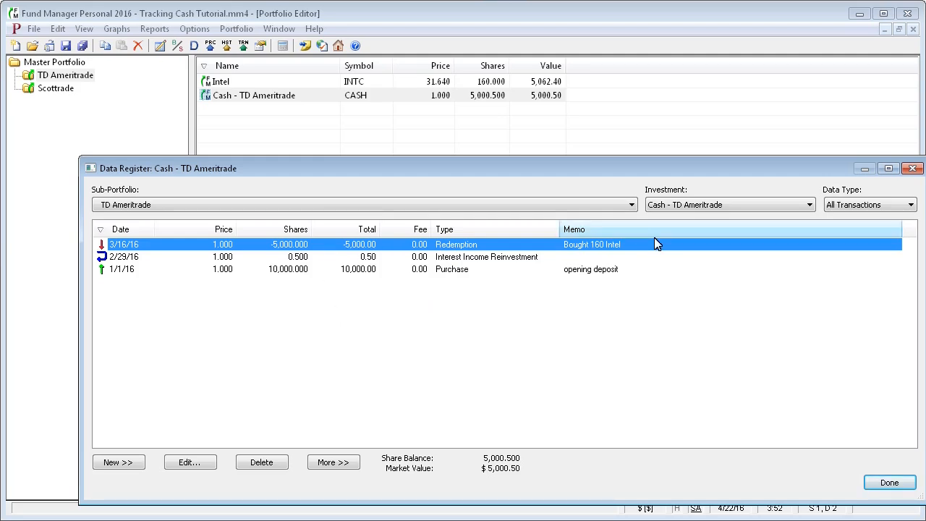
left_click(913, 169)
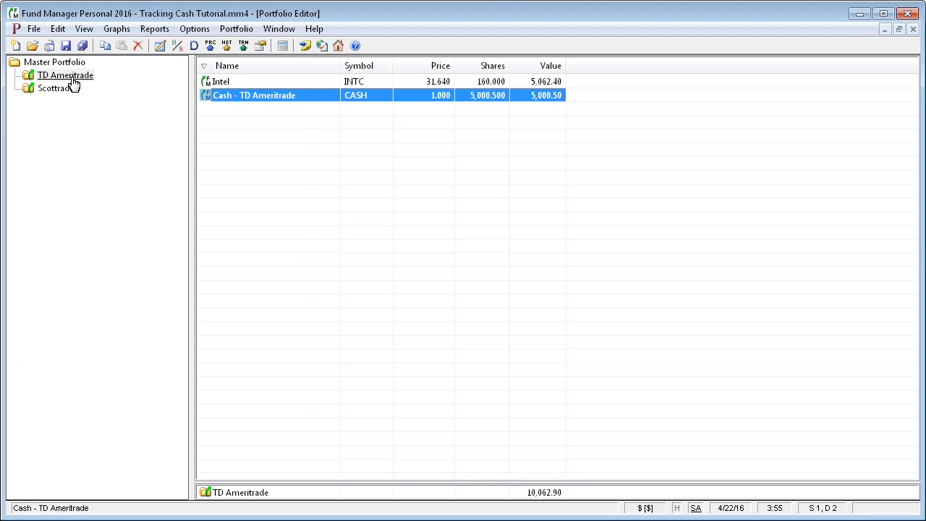
Record a non-reinvested Intel dividend received 4/1/2016 with a value of 100
left_click(244, 88)
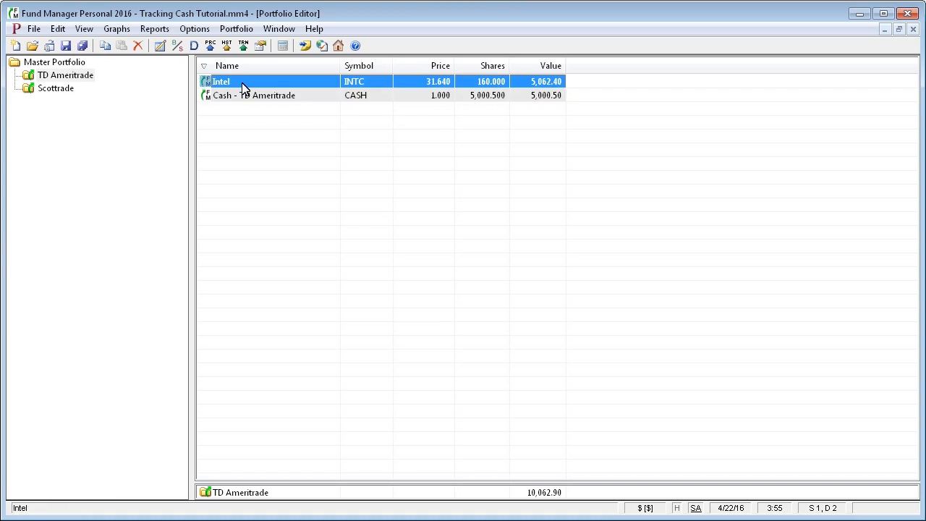
left_click(194, 46)
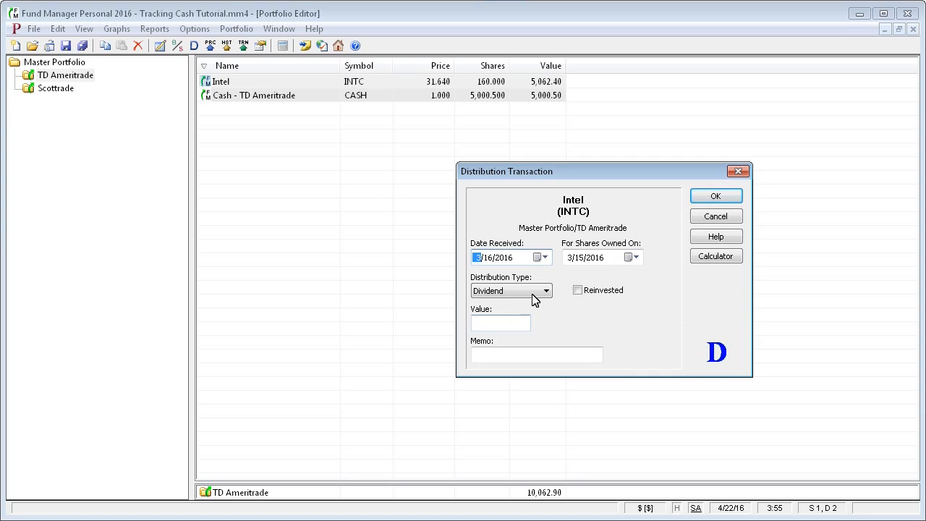
left_click(545, 259)
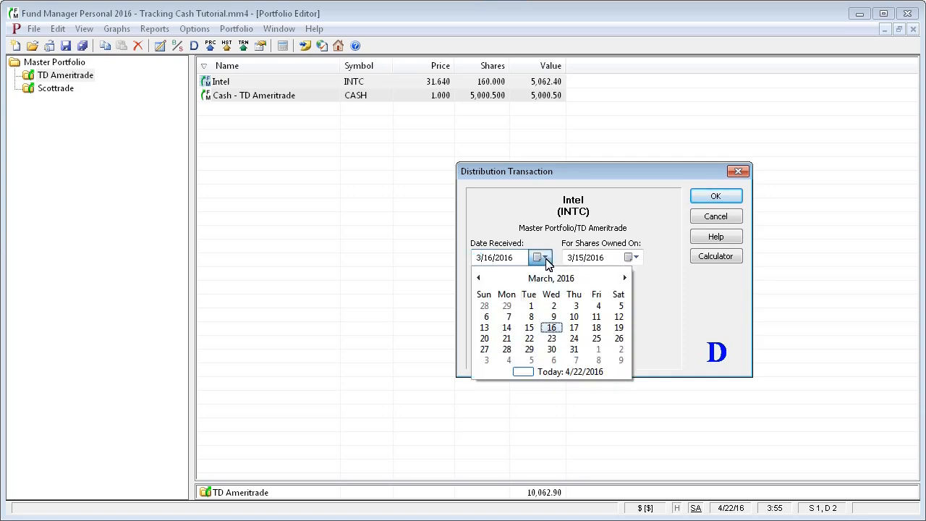
left_click(625, 278)
left_click(593, 308)
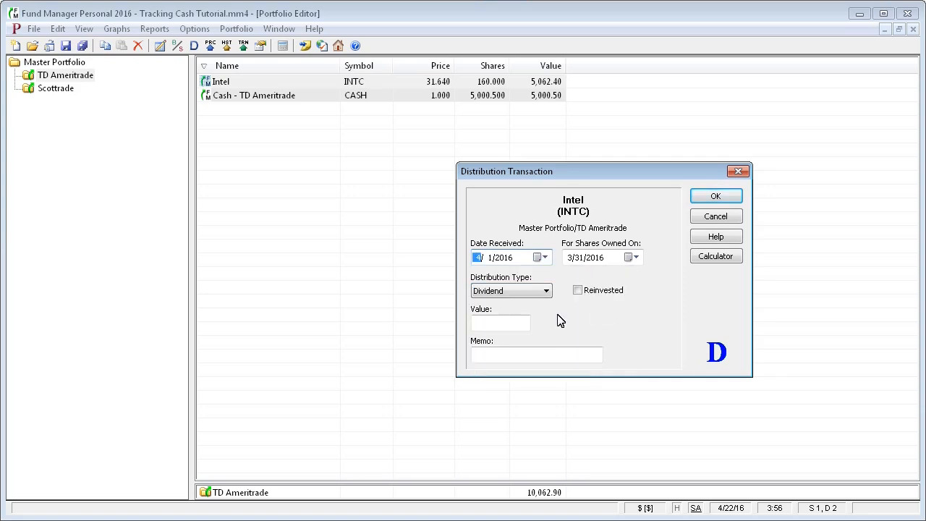
left_click(498, 323)
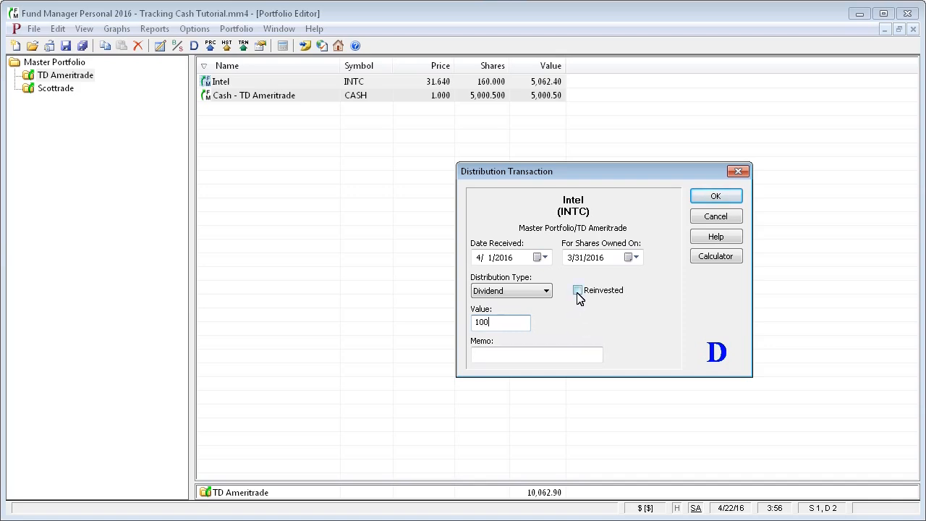
left_click(510, 322)
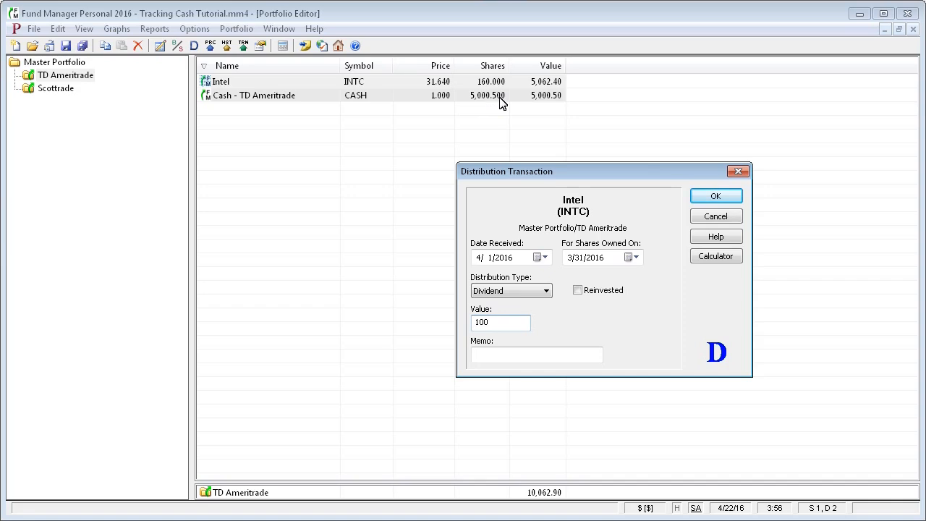
left_click(713, 196)
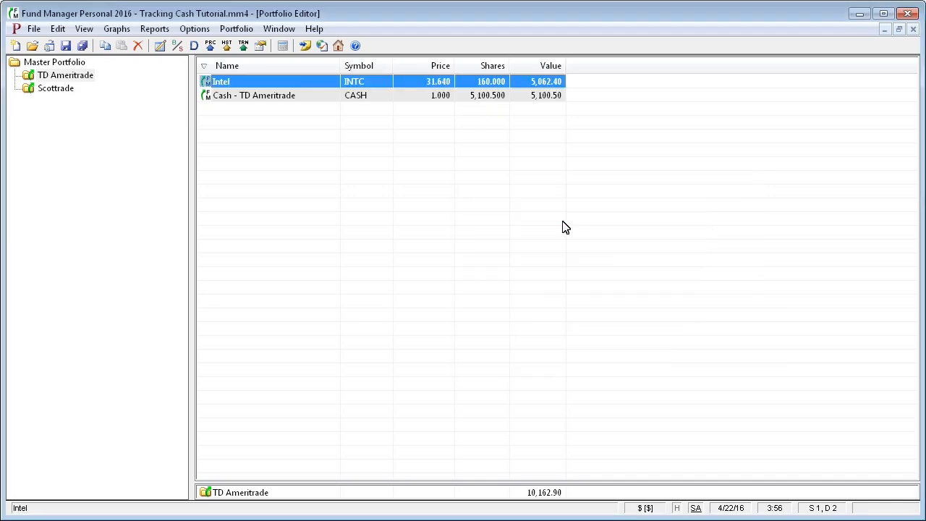
Examine the 4/1/16 entry for the Intel dividend in the Cash - TD Ameritrade register, and close the register
double_click(487, 99)
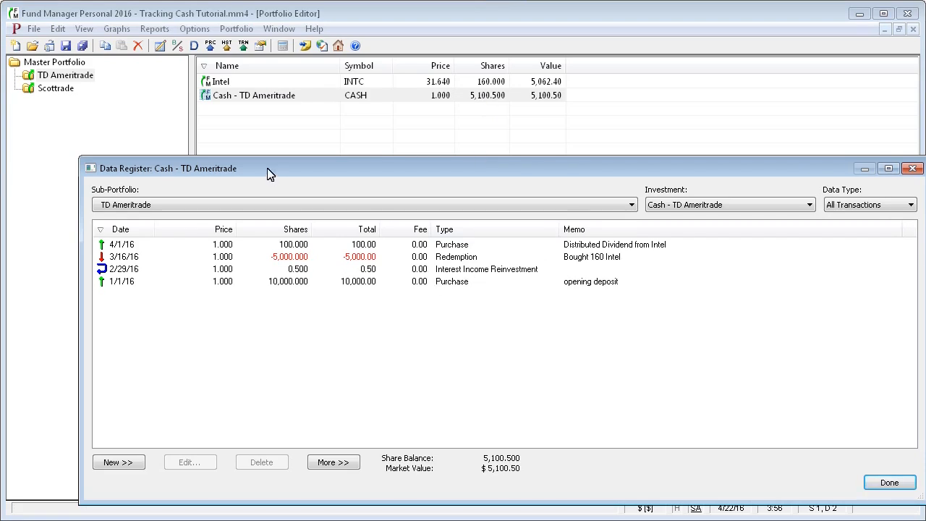
left_click_drag(267, 170, 256, 153)
left_click(105, 230)
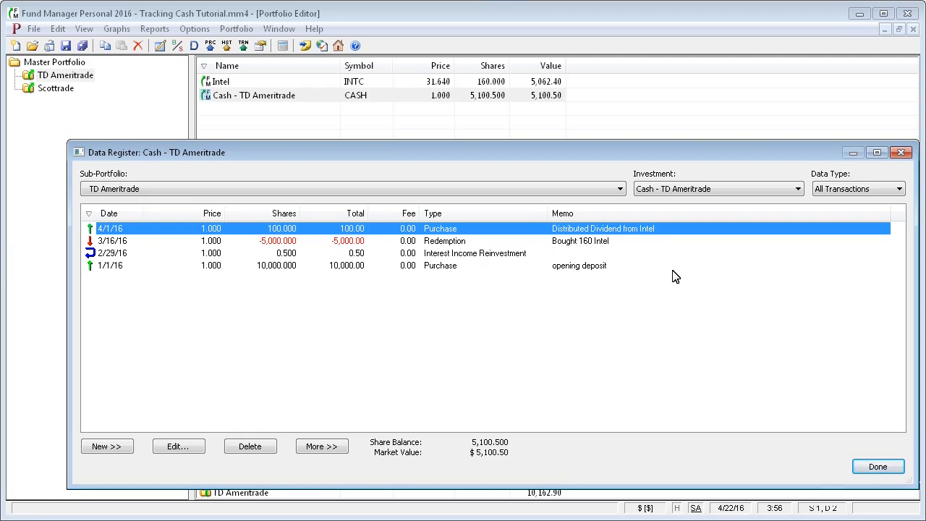
left_click(877, 470)
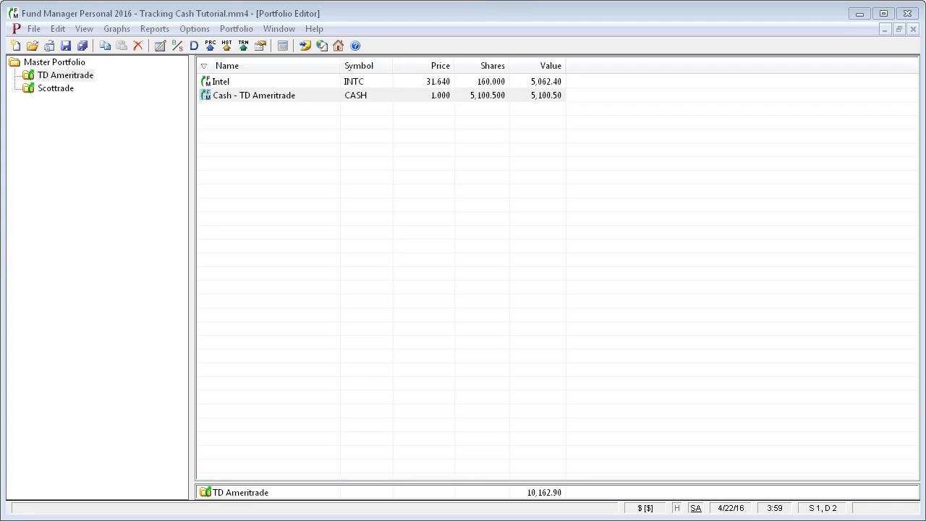
Check the price retrieval settings in the Cash - TD Ameritrade investment's properties and close them without changes
left_click(285, 98)
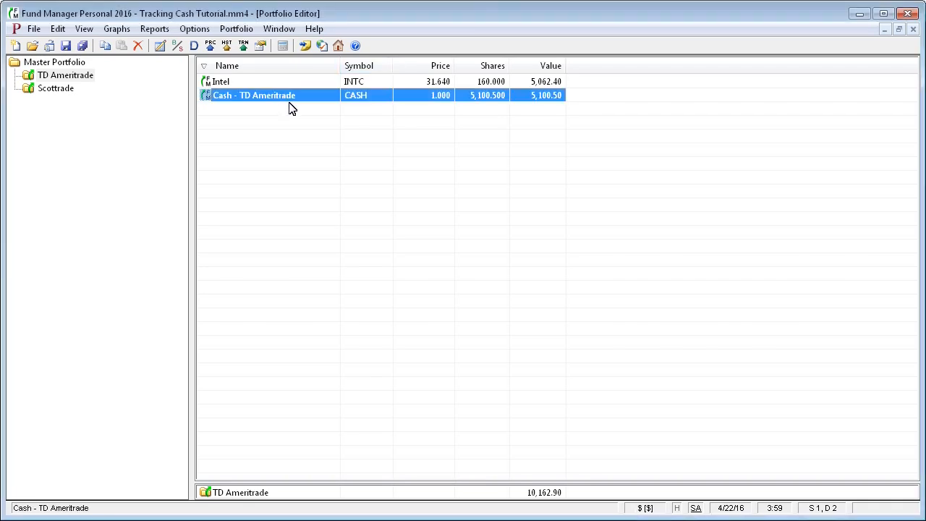
right_click(286, 100)
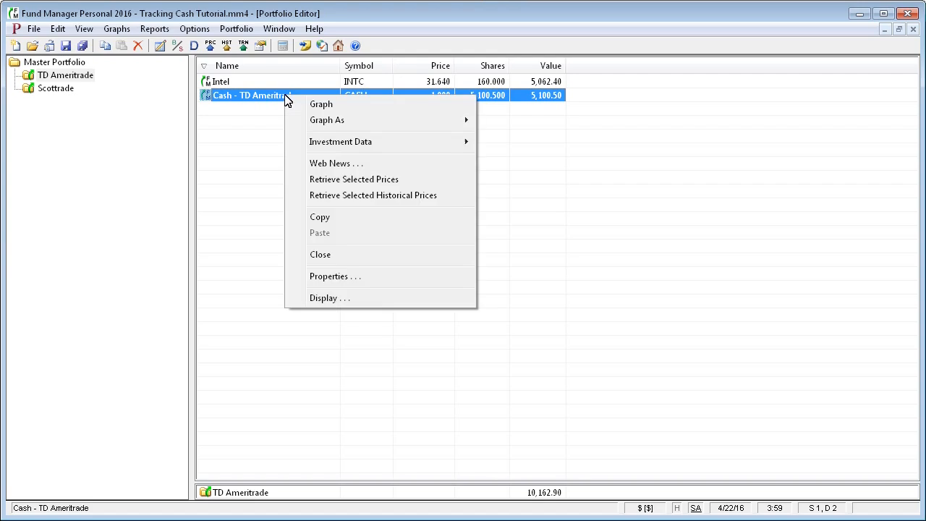
left_click(338, 279)
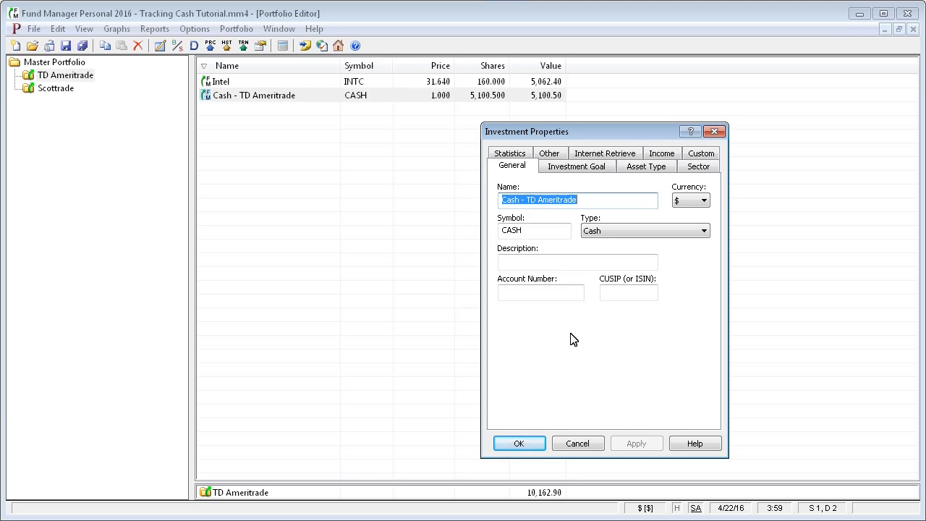
left_click(623, 155)
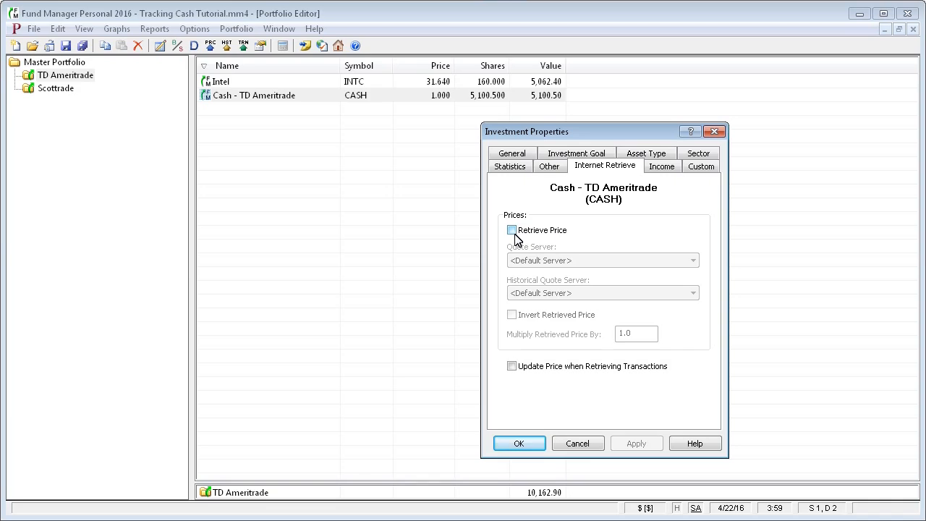
left_click(577, 443)
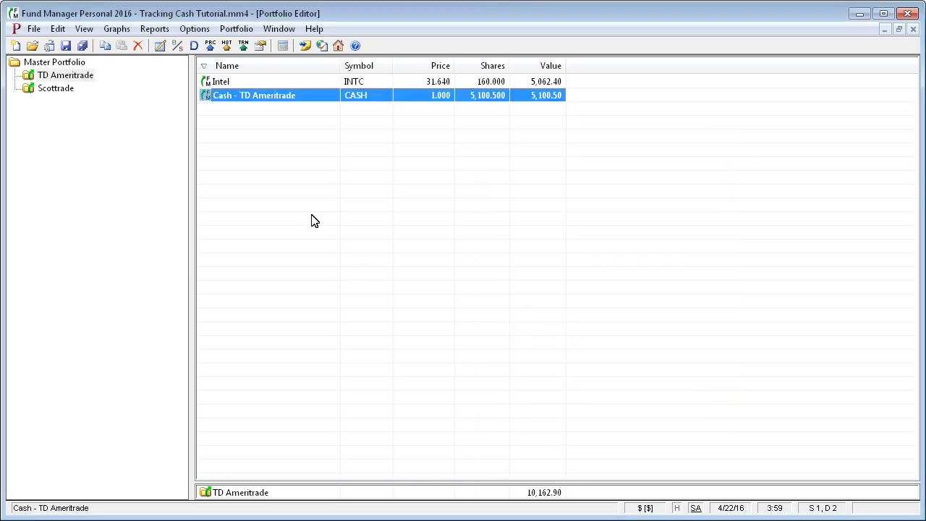
Review the Prices data in the Cash - TD Ameritrade register, and close the register
double_click(274, 100)
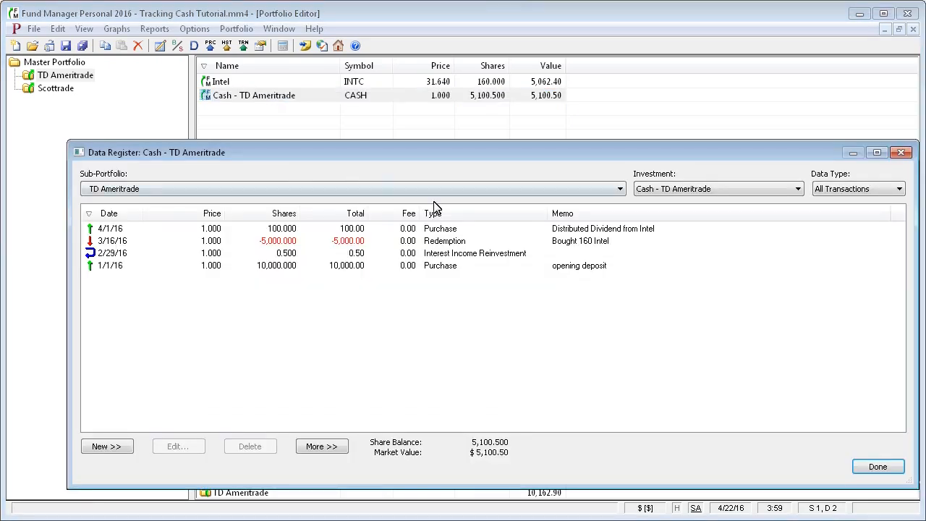
left_click(901, 190)
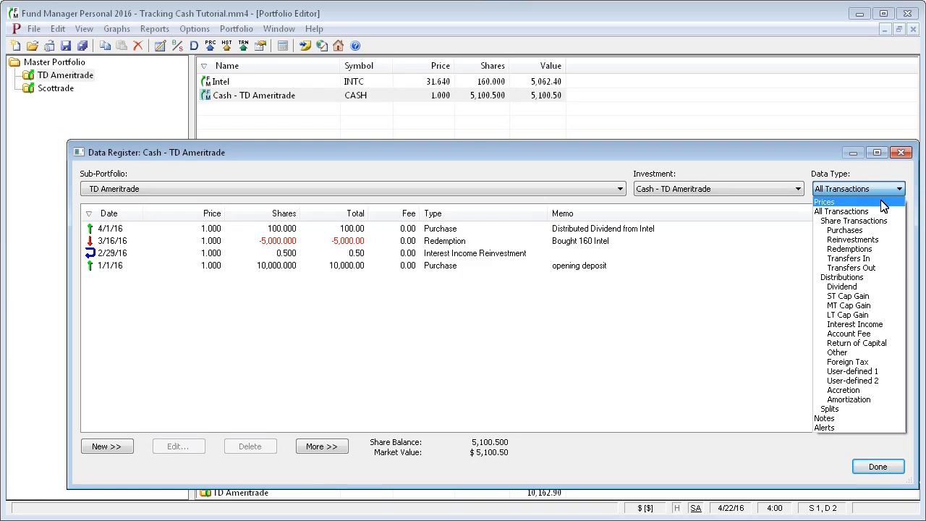
left_click(843, 203)
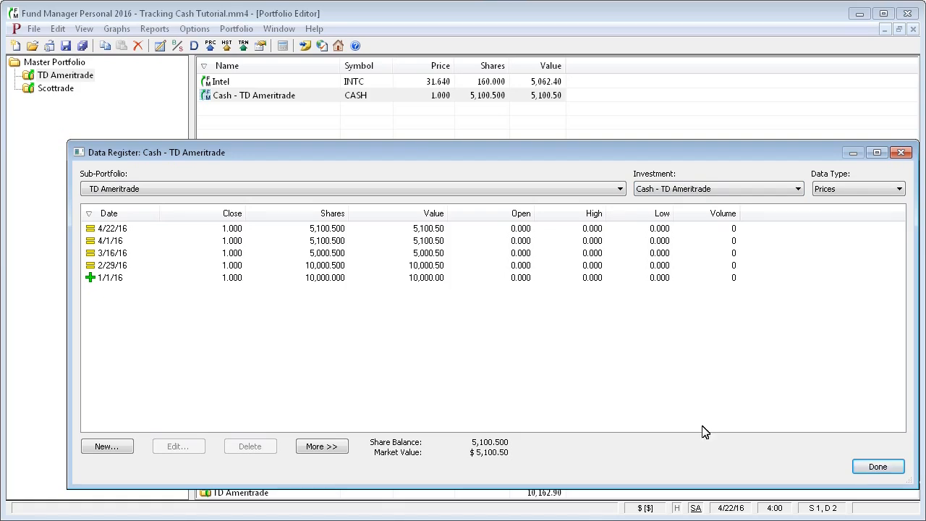
left_click(877, 467)
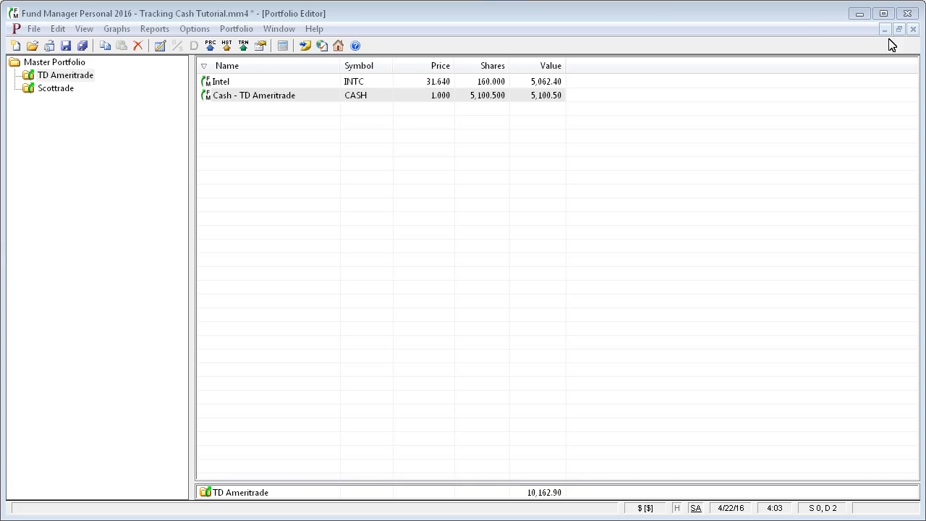
Review IBM's transactions in the Scottrade sub-portfolio's register, and close the register
left_click(58, 94)
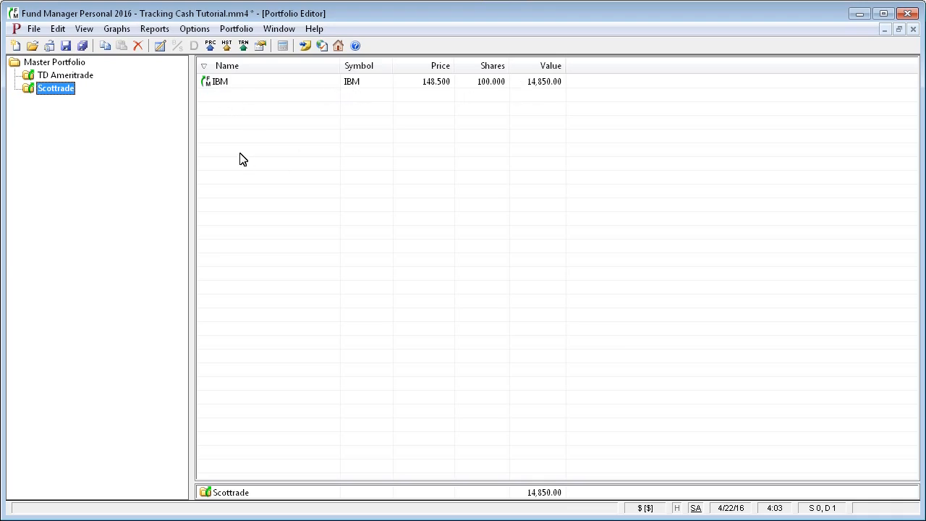
double_click(221, 86)
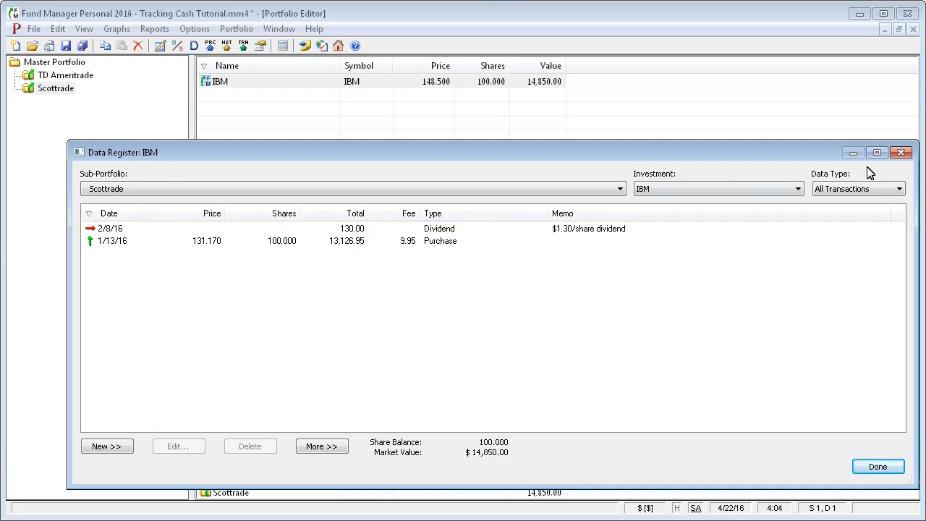
left_click(901, 153)
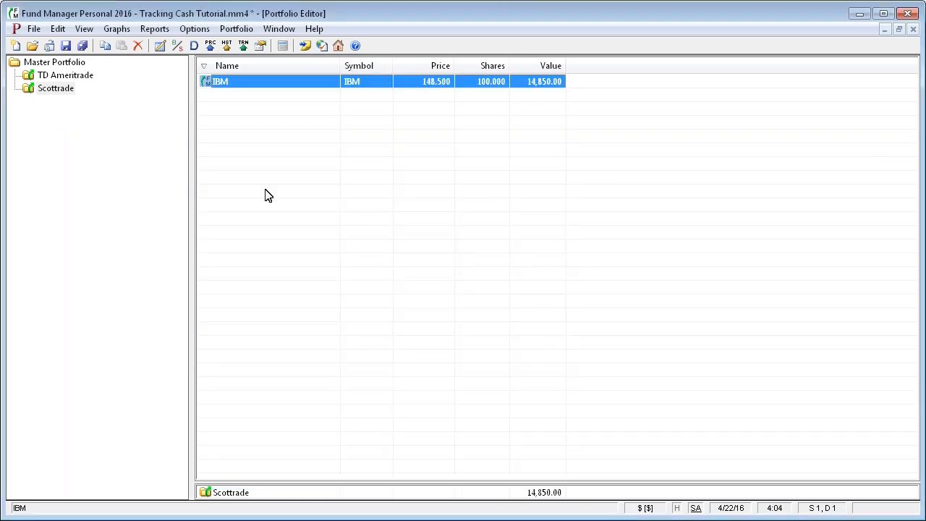
Set up a new Cash investment in the Scottrade sub-portfolio named "Cash - Scottrade", with symbol CASH, opening price 1 and 0 shares
left_click(52, 92)
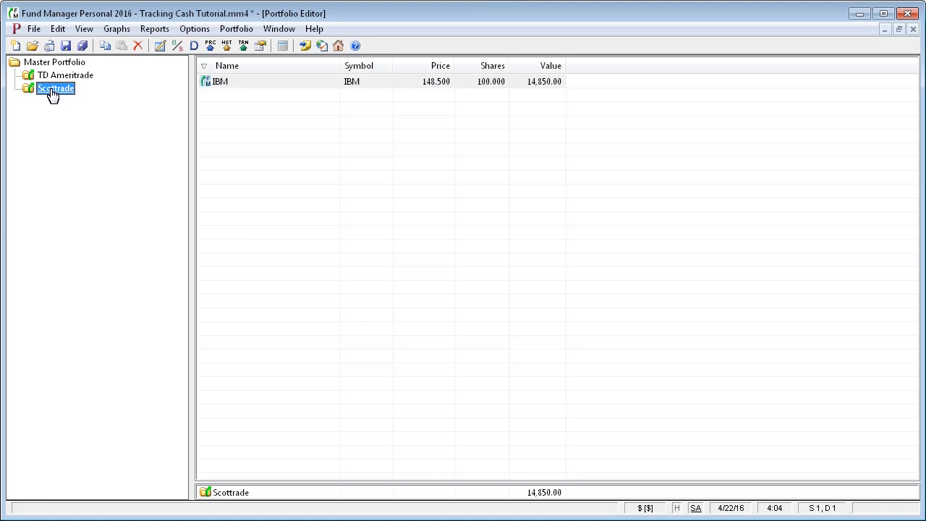
right_click(52, 93)
left_click(72, 99)
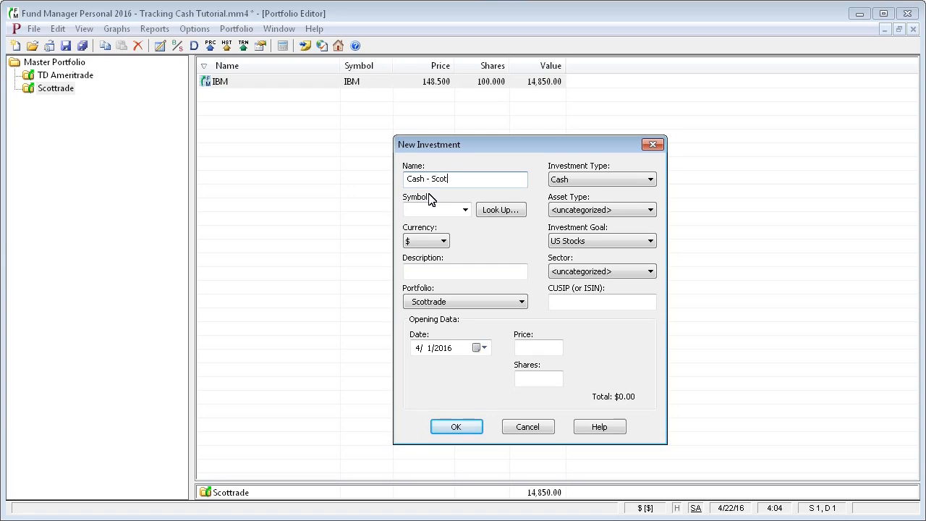
type("Cash - Scottrade")
key("Tab")
type("CAS")
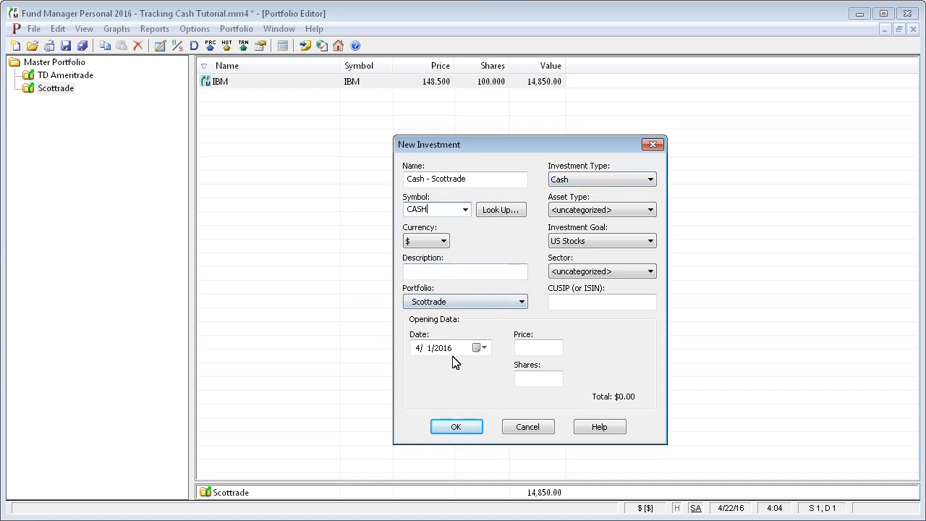
left_click(529, 346)
left_click(543, 380)
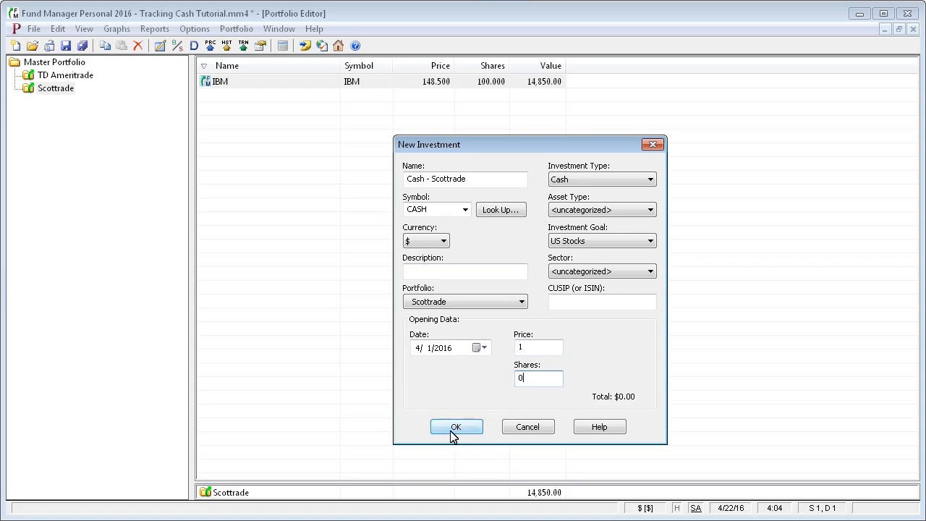
Assign asset type Cash, goal Cash and sector FI: Cash & Equivalents to the new investment, and save it under the suggested file name
left_click(651, 212)
left_click(651, 210)
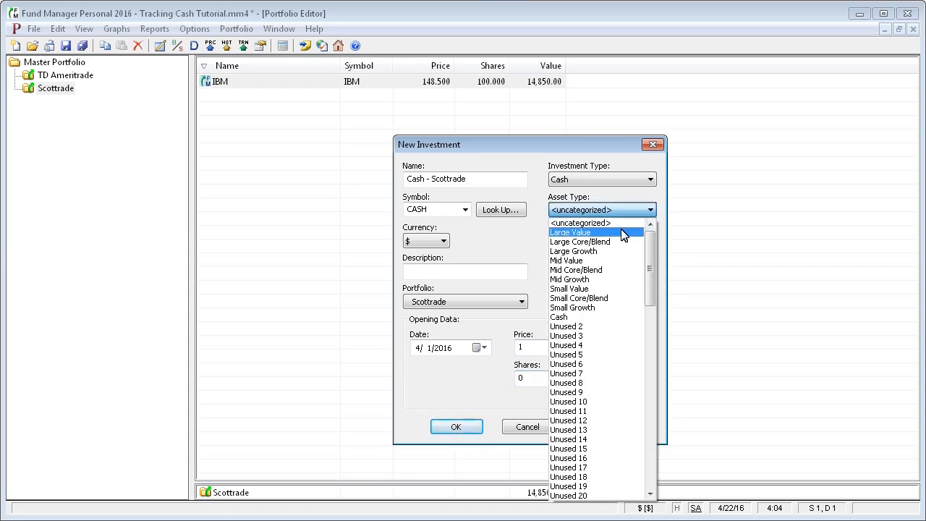
left_click(629, 315)
left_click(651, 242)
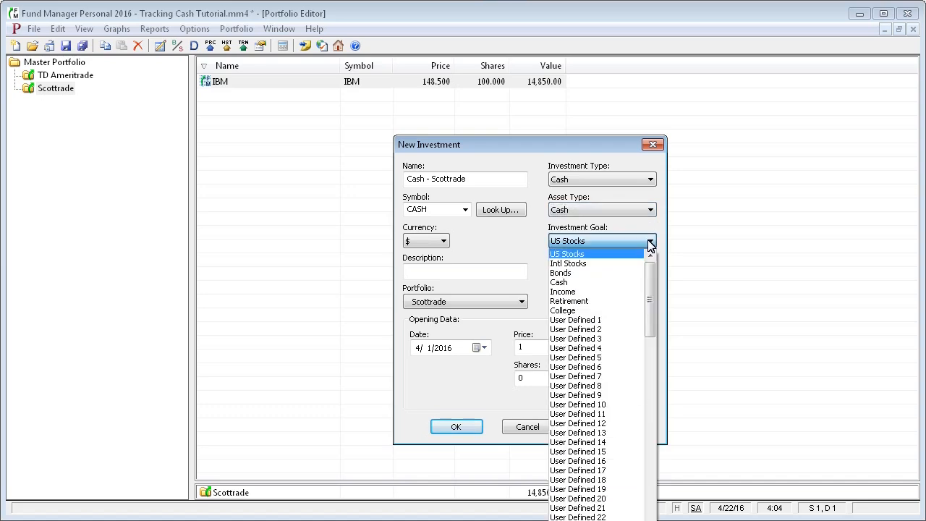
left_click(622, 282)
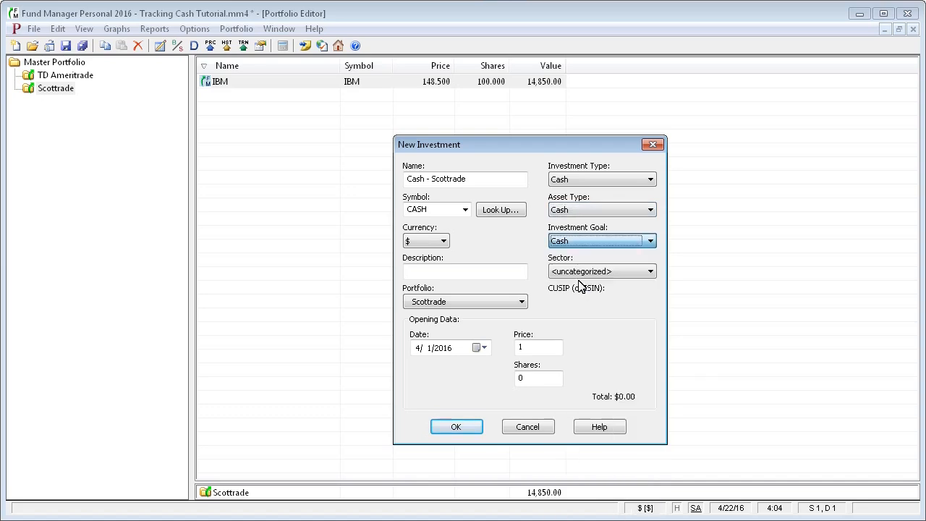
left_click(650, 272)
left_click_drag(651, 331, 651, 511)
left_click(593, 520)
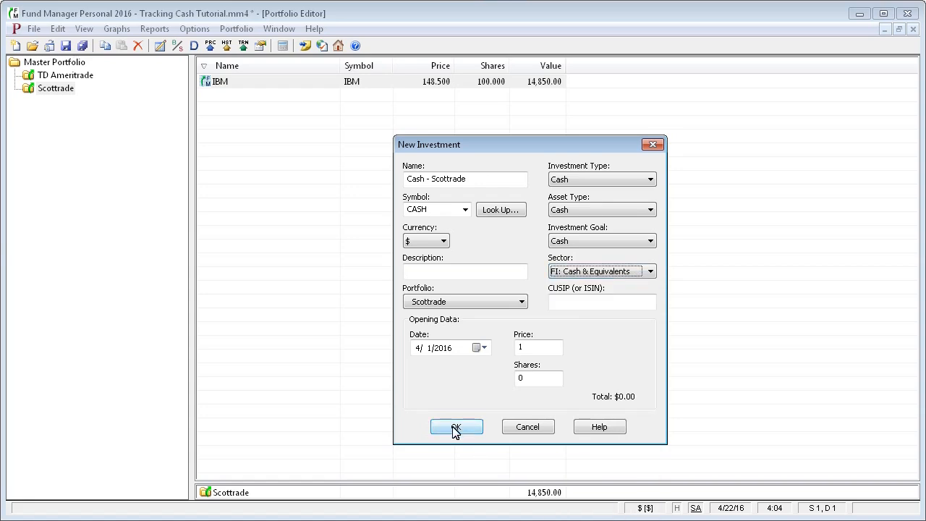
left_click(456, 427)
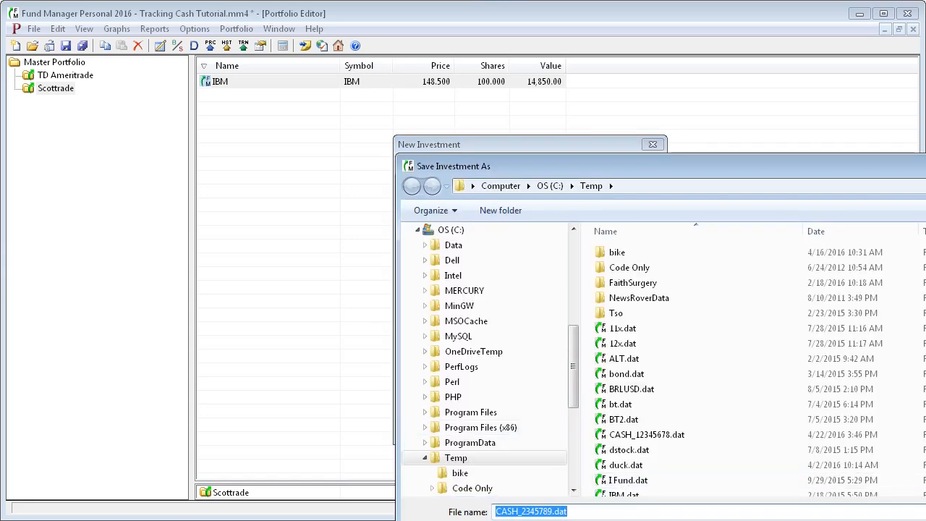
key("Return")
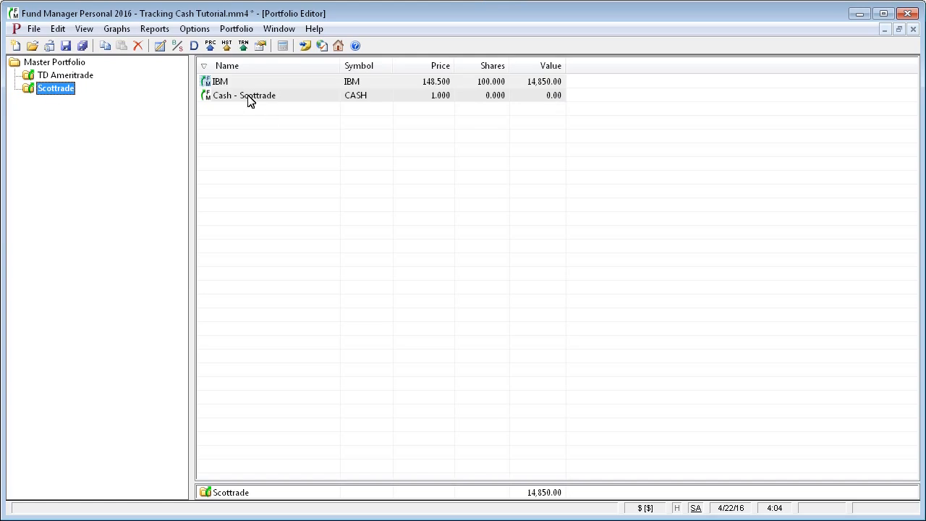
Open the Scottrade sub-portfolio's properties and compare the default cash account choices with and without Show All
right_click(61, 97)
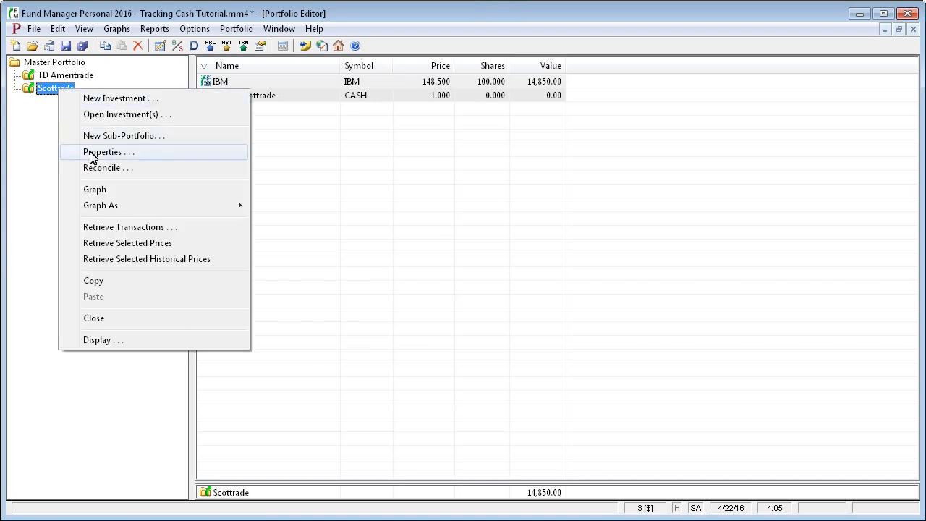
left_click(91, 158)
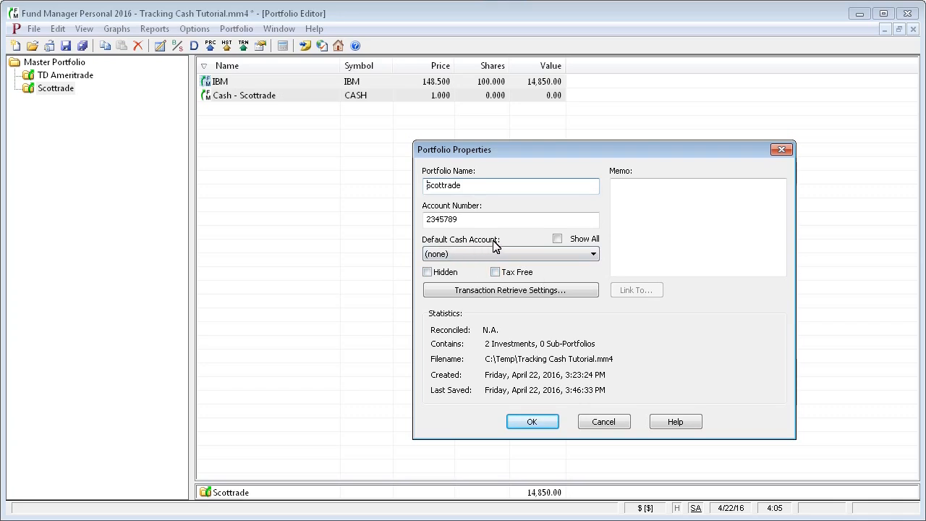
left_click(592, 253)
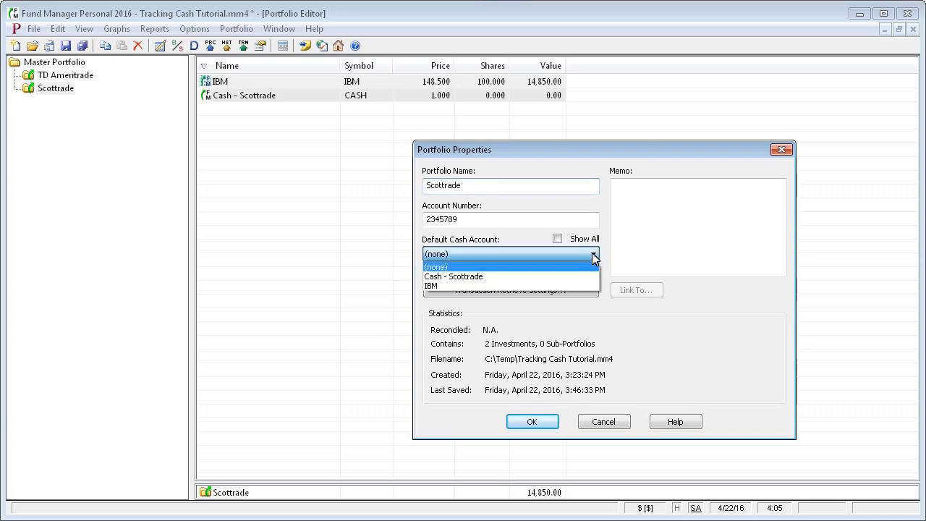
left_click(541, 267)
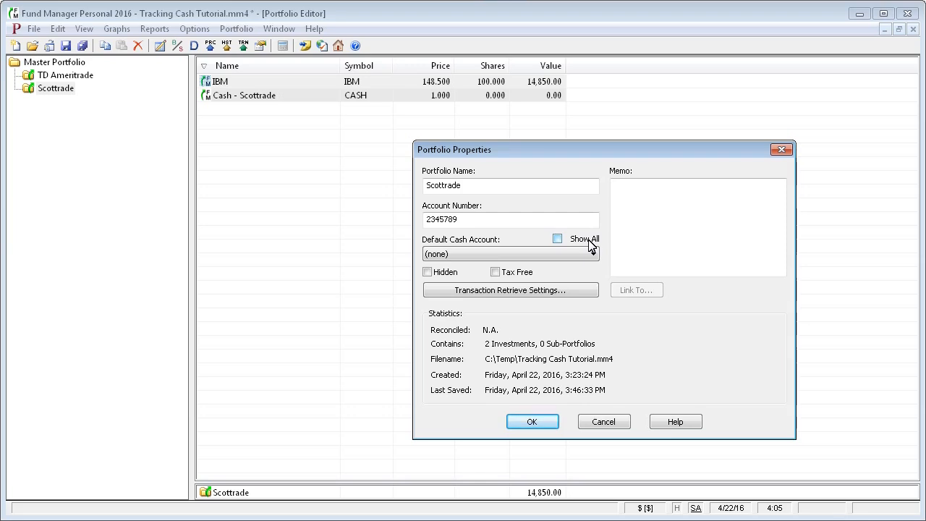
left_click(558, 239)
left_click(594, 258)
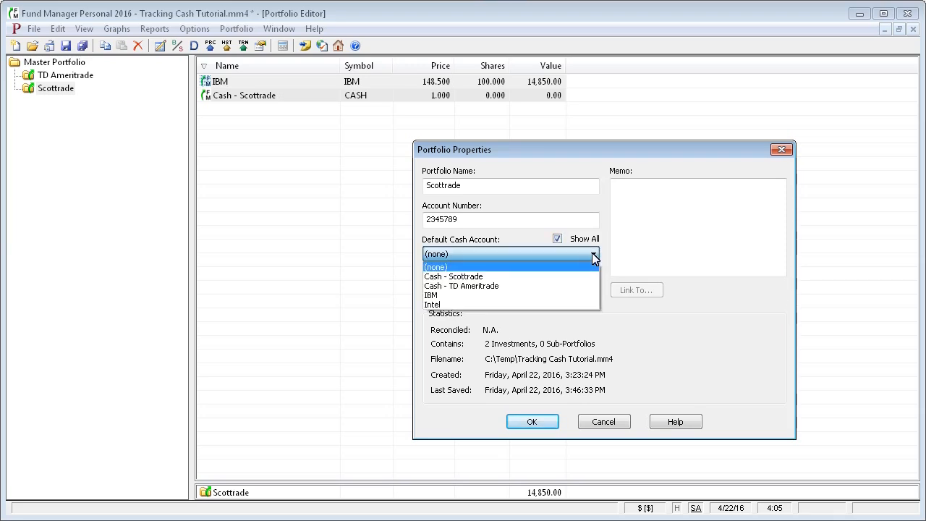
left_click(592, 255)
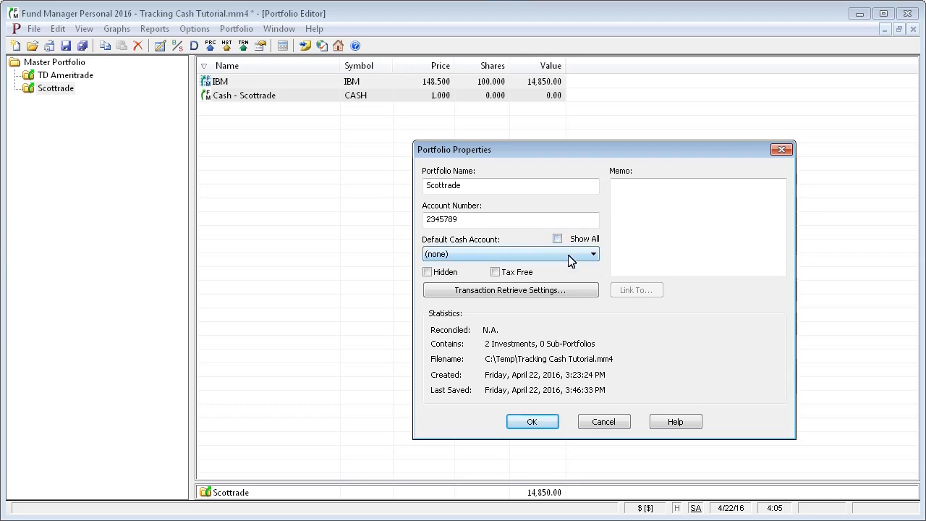
Set the Scottrade sub-portfolio's default cash account to Cash - Scottrade and save the properties
left_click(593, 255)
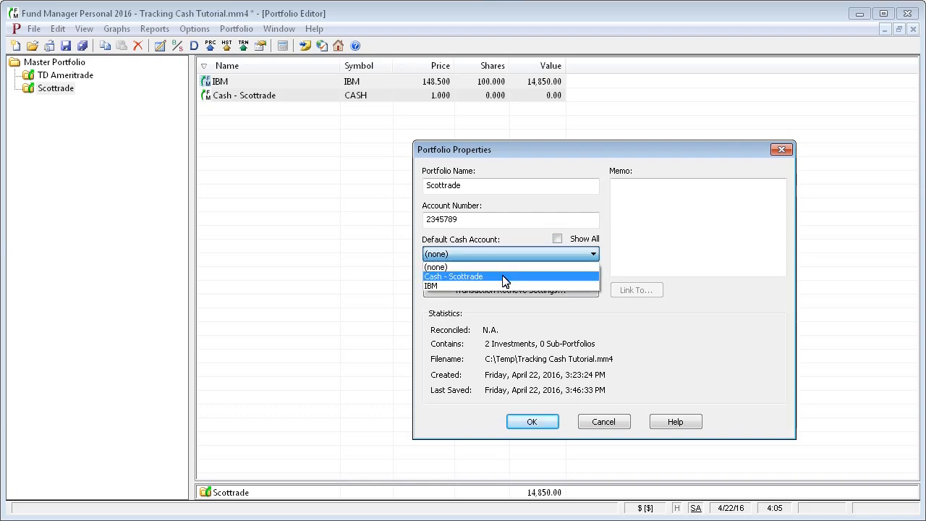
left_click(505, 279)
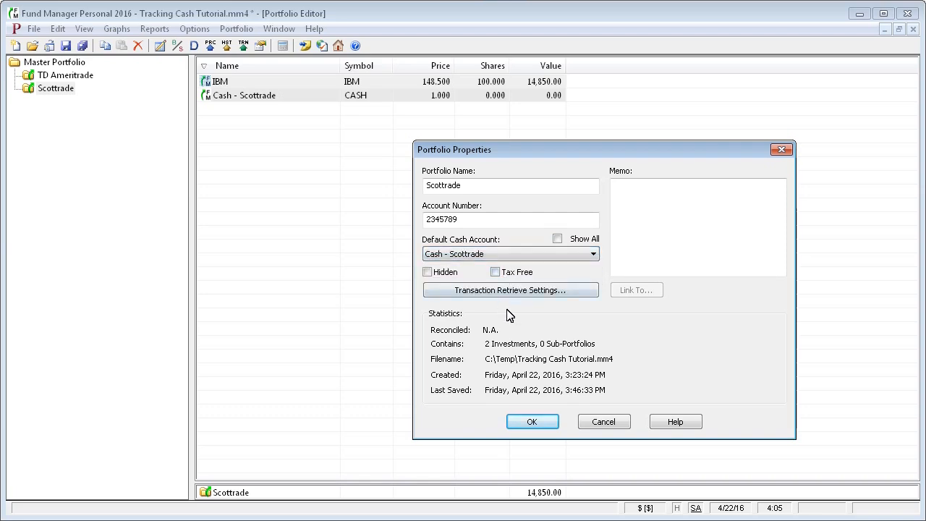
left_click(535, 423)
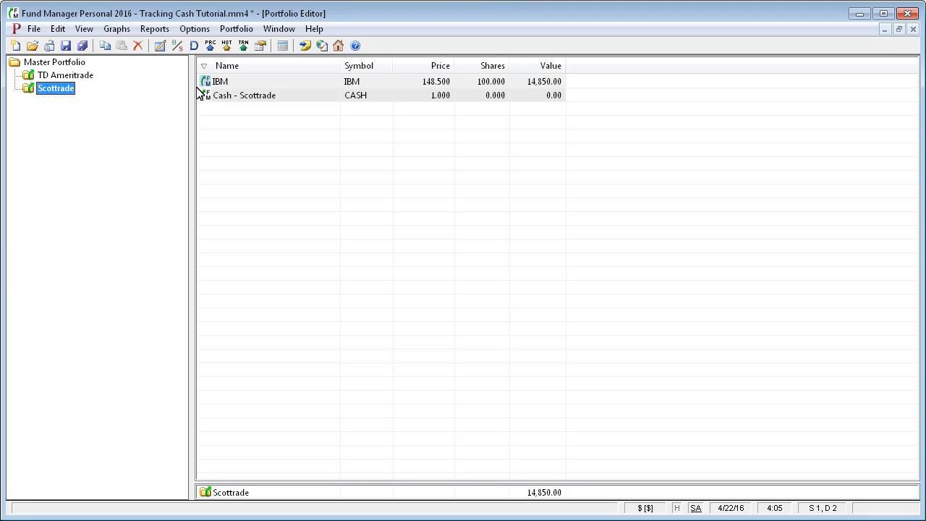
Re-create Scottrade's default cash transactions from 1/1/1900 through 4/22/2016, with deletion of existing buys/sells, transfers and distributions enabled
left_click(34, 29)
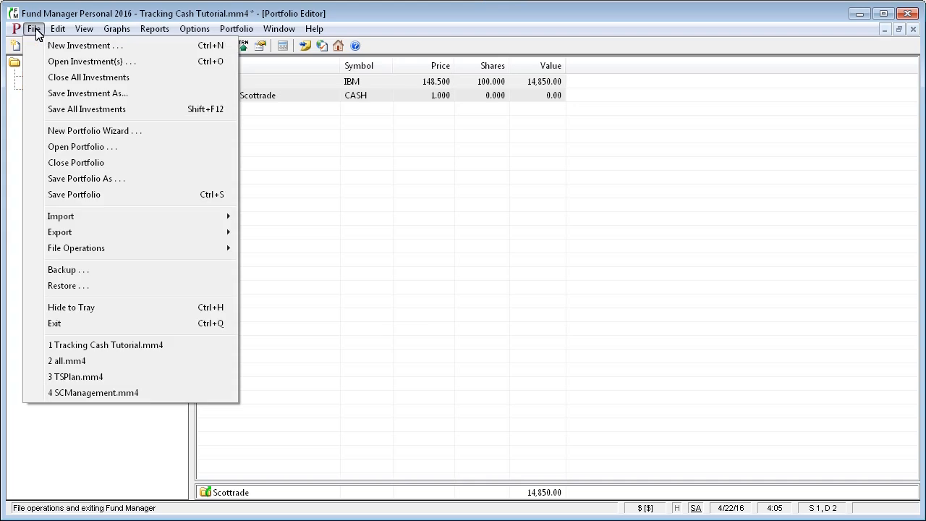
mouse_move(84, 251)
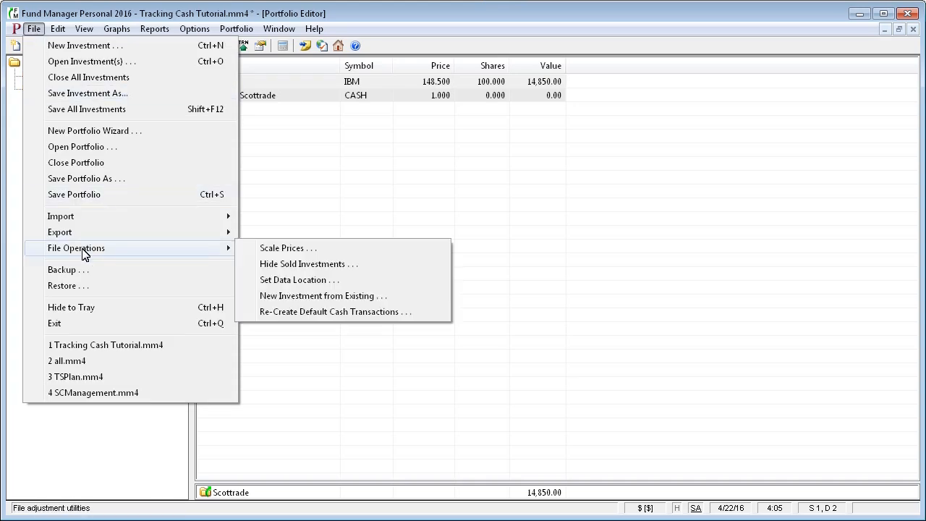
left_click(396, 312)
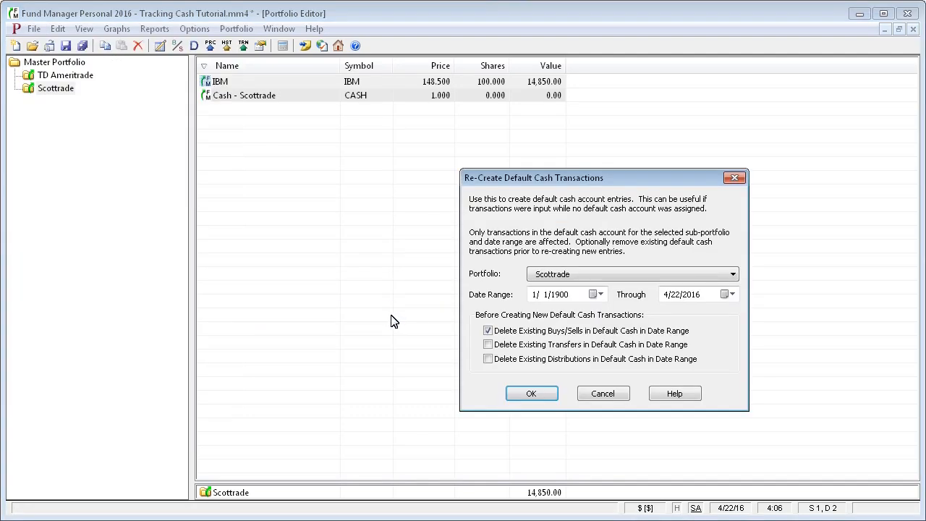
left_click(576, 275)
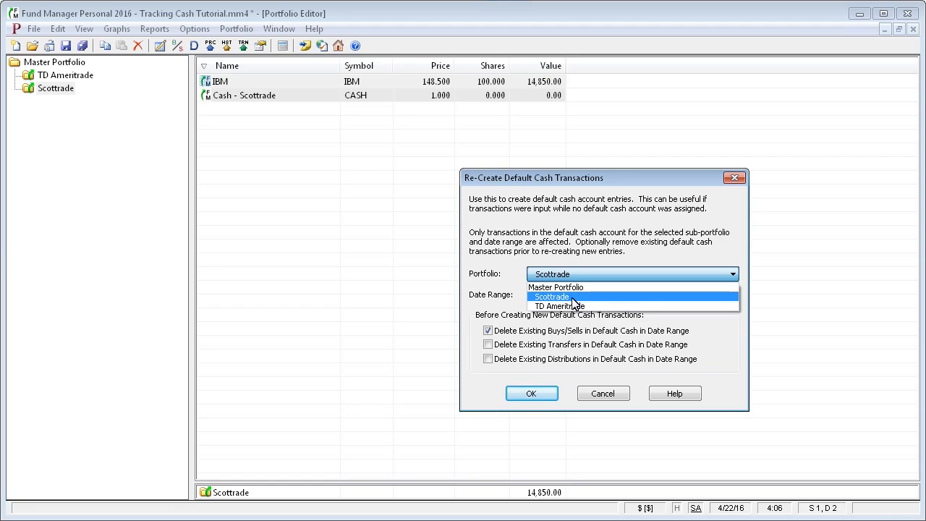
left_click(573, 297)
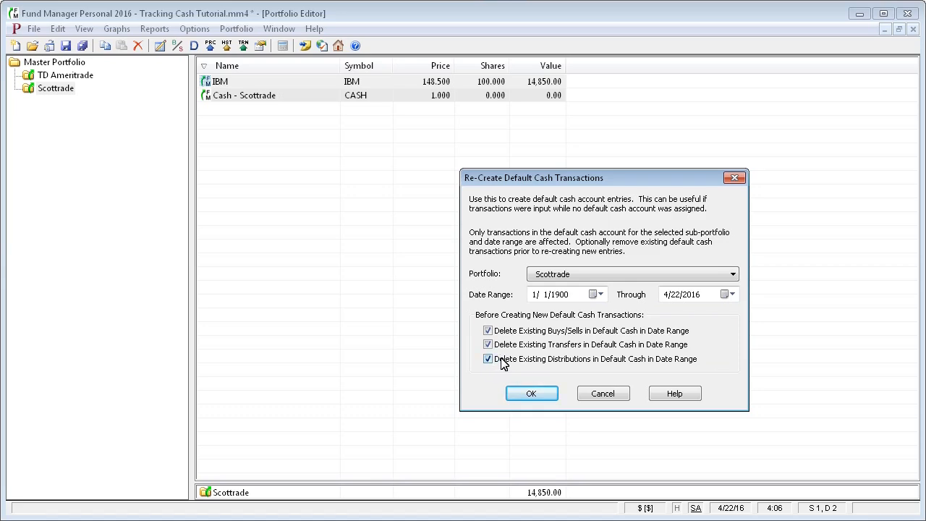
left_click(535, 399)
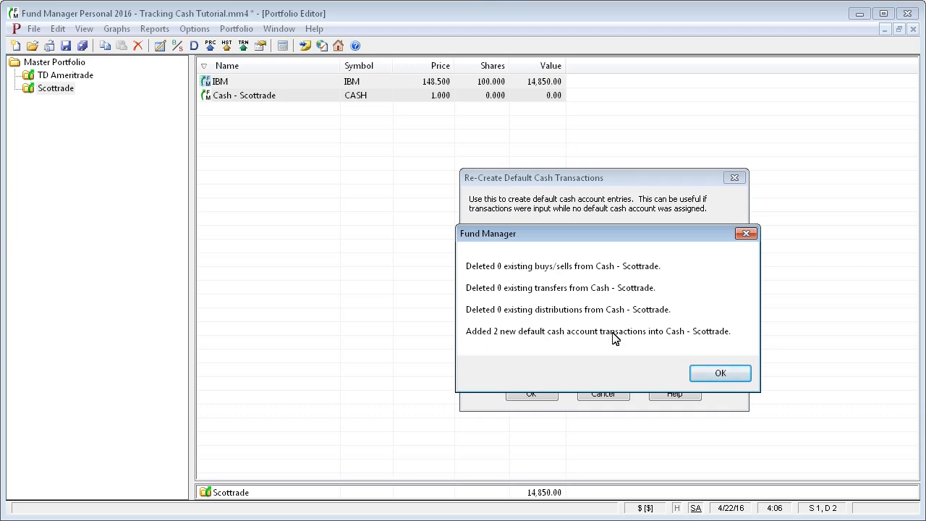
left_click(722, 375)
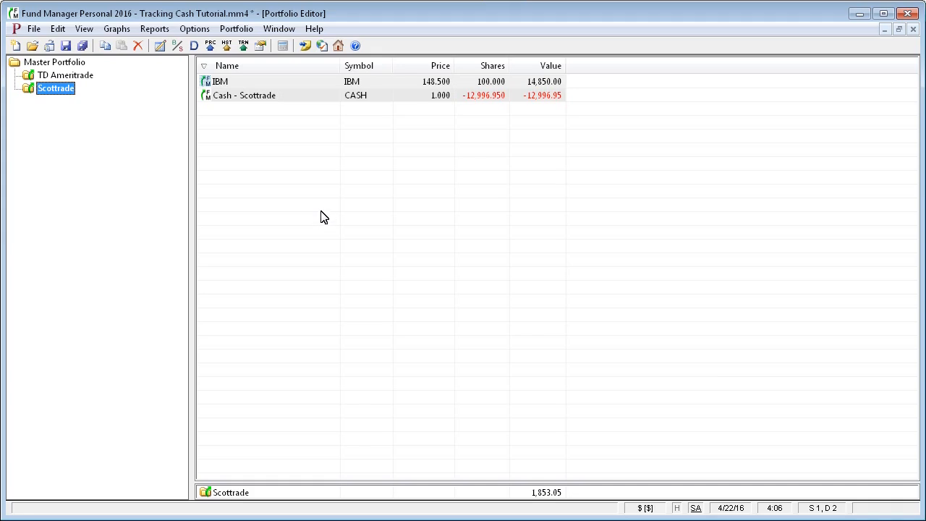
Open the Cash - Scottrade register and review the re-created IBM purchase and dividend entries
double_click(257, 99)
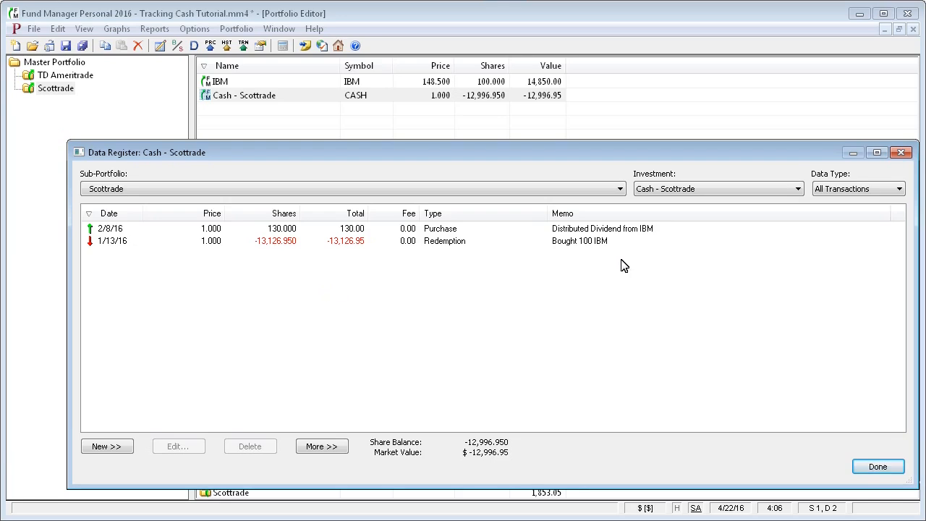
left_click(590, 244)
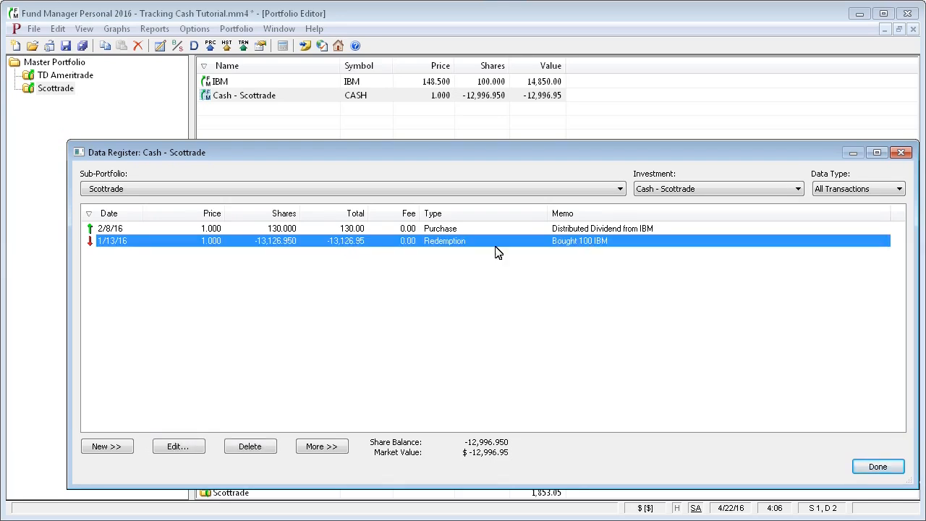
left_click(370, 229)
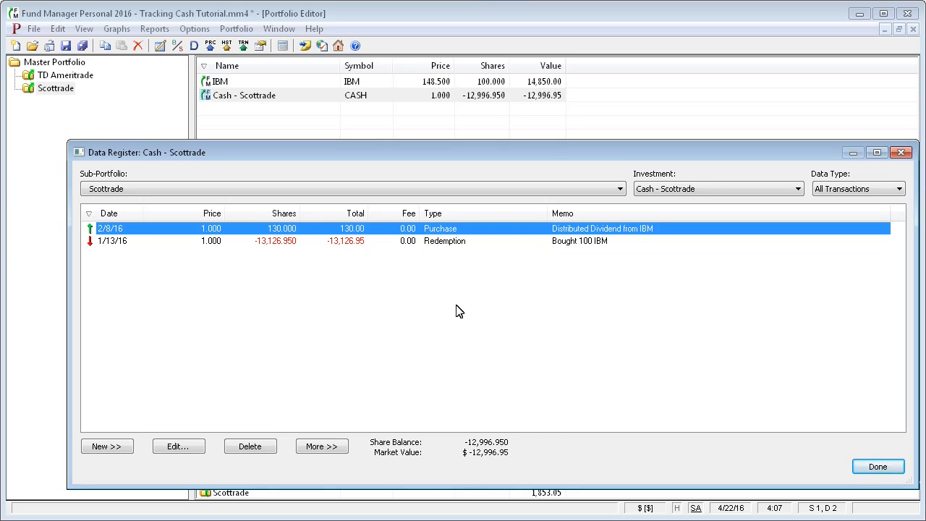
Record a buy transaction in Cash - Scottrade dated 1/1/2016 with a value of 50000 at price 1
left_click(123, 449)
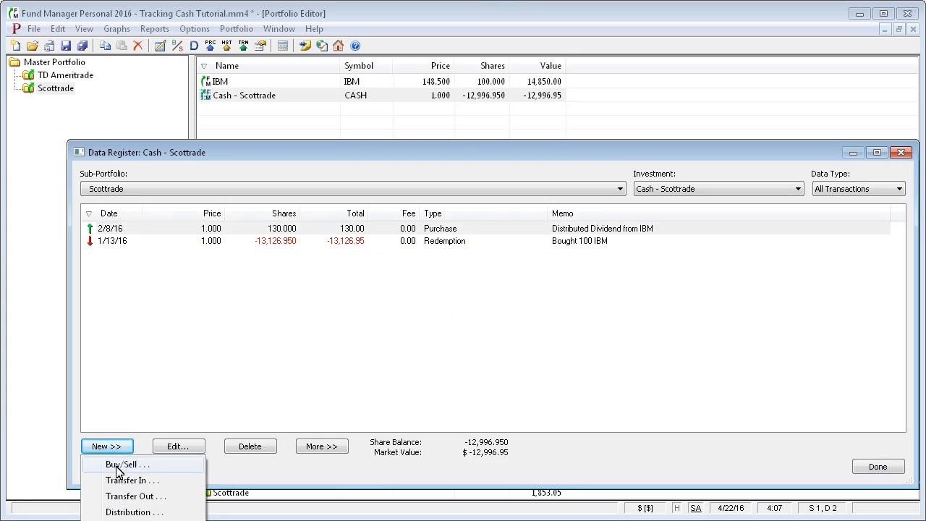
left_click(118, 466)
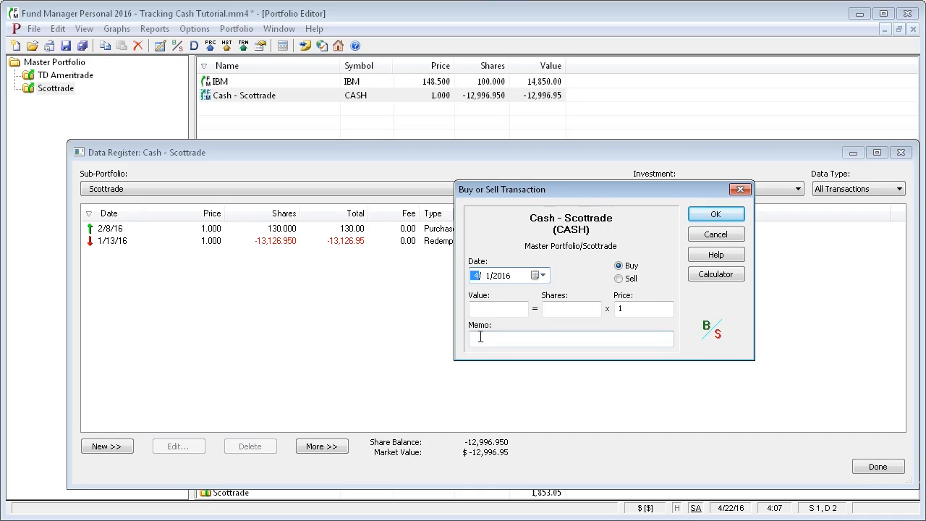
key("Right")
left_click(496, 309)
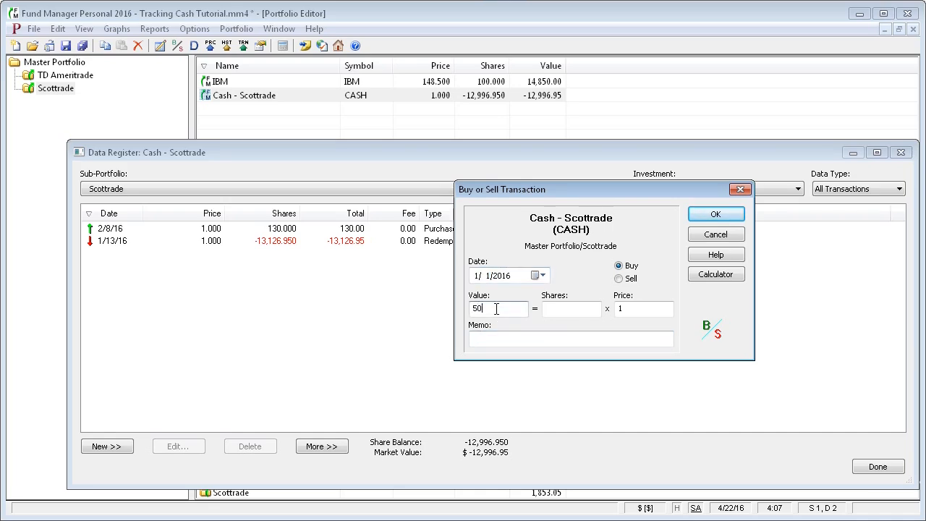
key("Tab")
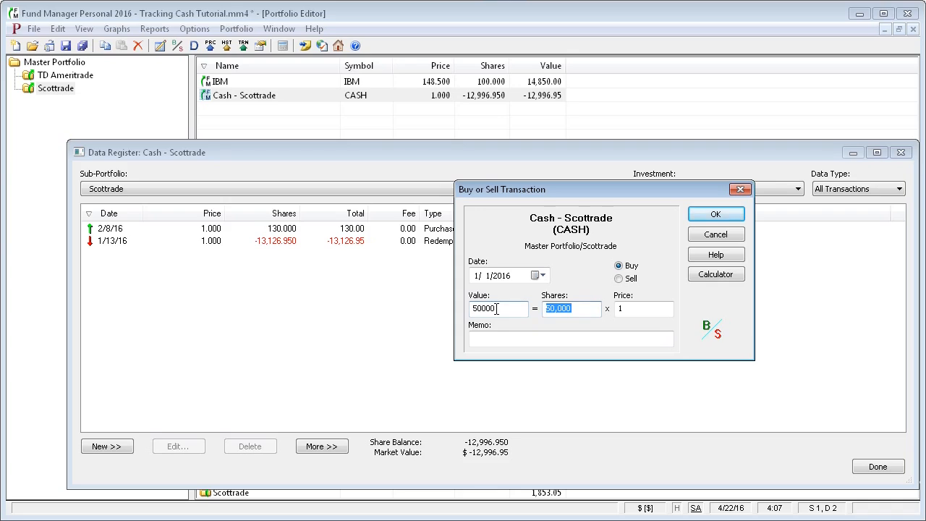
left_click(710, 218)
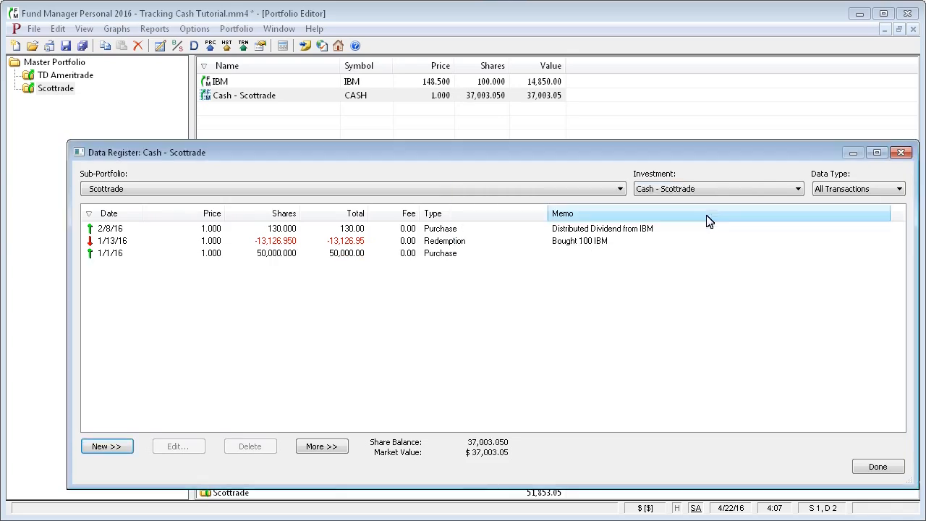
Review the deposit, IBM purchase and dividend entries in the Cash - Scottrade register, and close the register
left_click(340, 258)
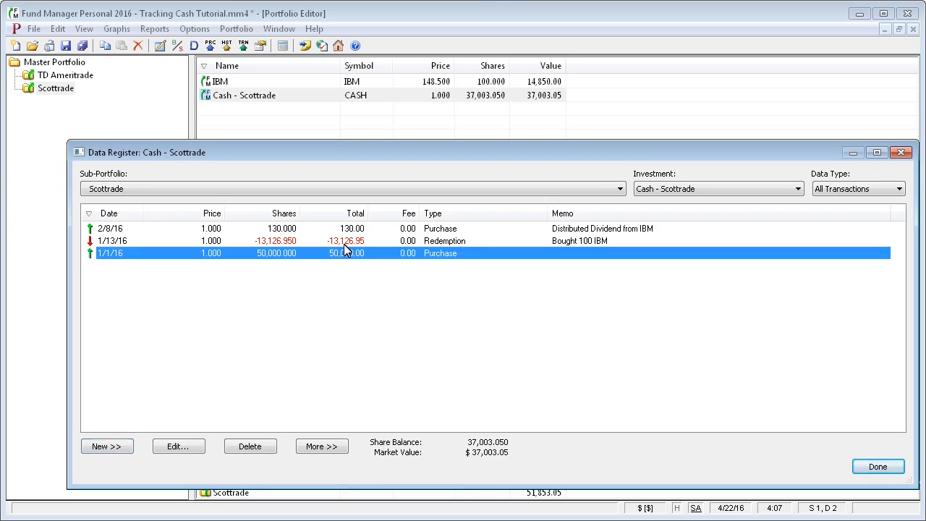
left_click(343, 243)
left_click(350, 229)
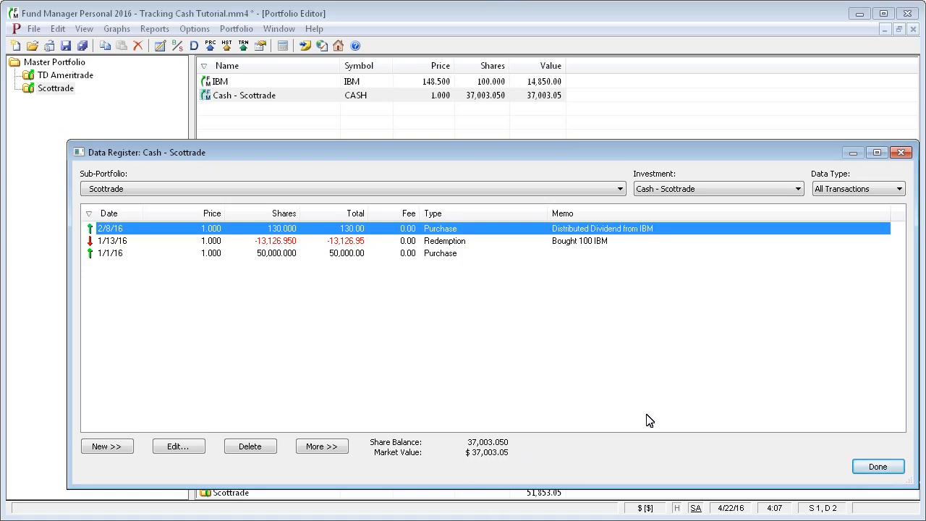
left_click(878, 467)
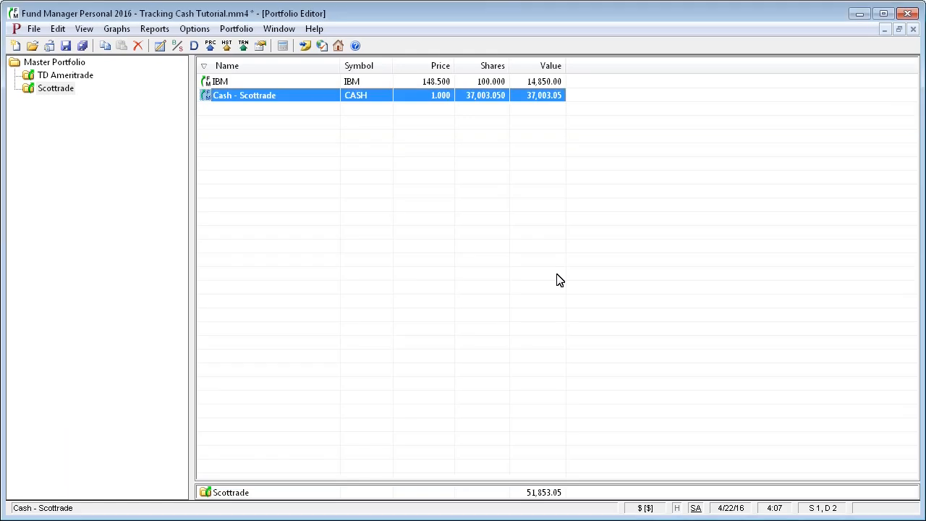